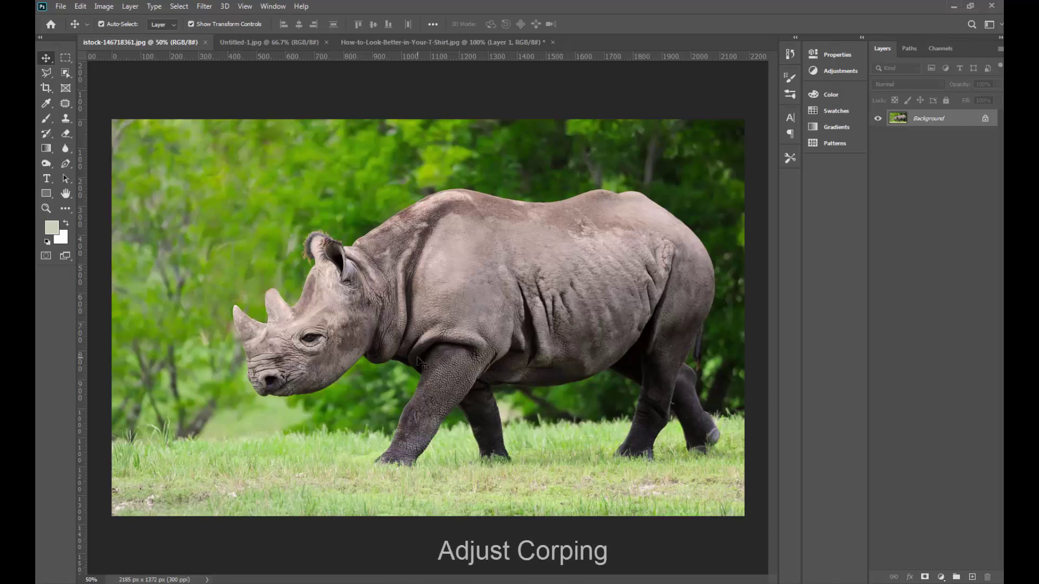
Crop the left strip off the rhino photo, leaving it 1805 × 1372 px
left_click(46, 87)
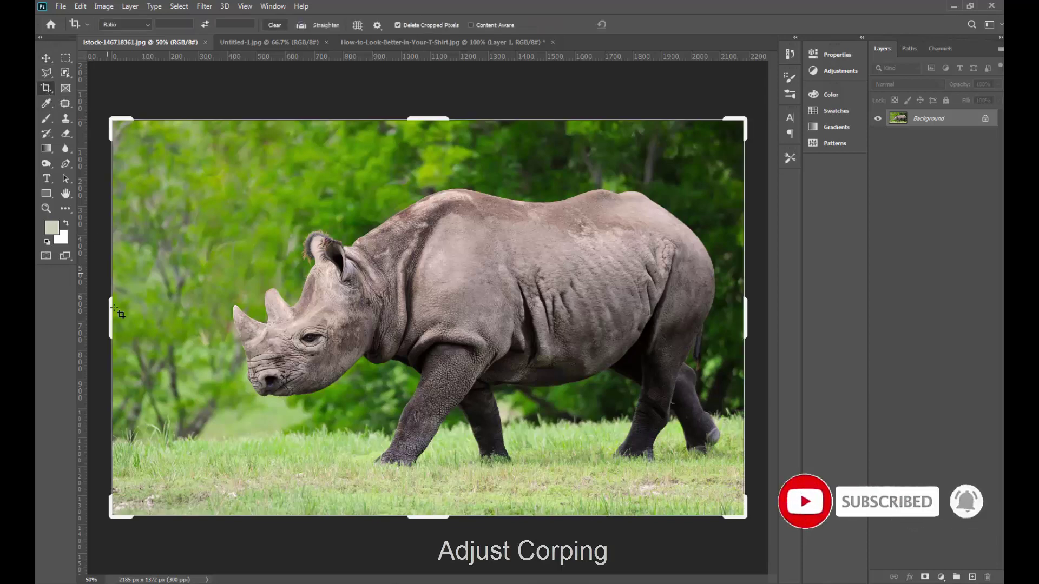
left_click(117, 324)
left_click_drag(116, 324, 165, 324)
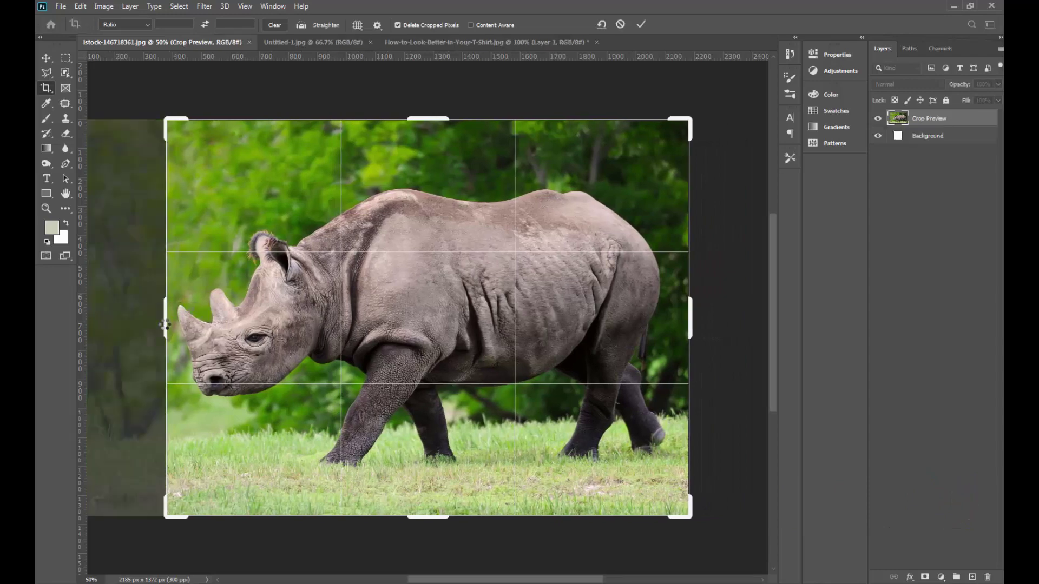
key("Return")
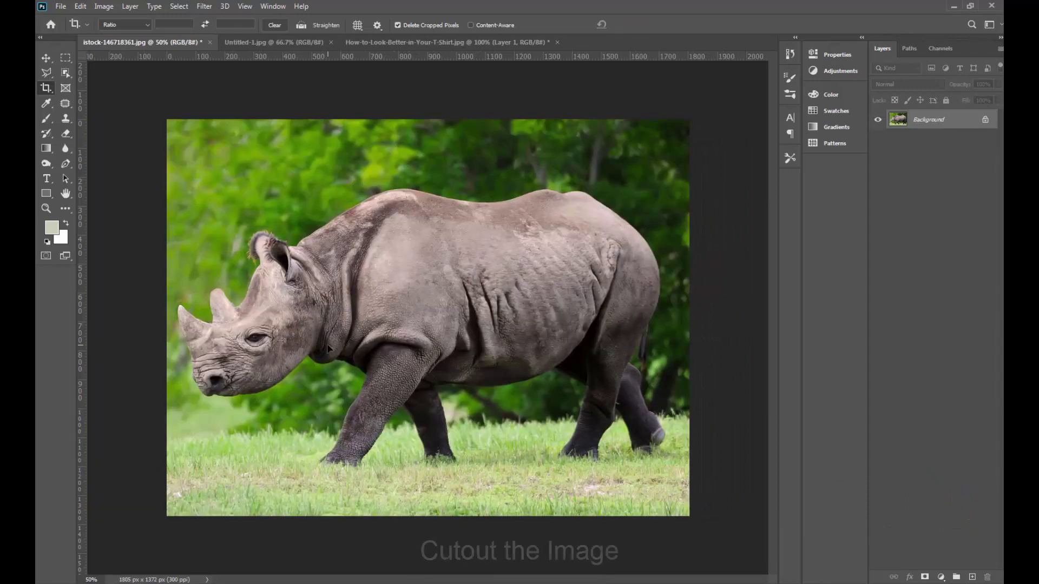
Auto-select the rhino with Select > Subject and zoom in on it
left_click(182, 7)
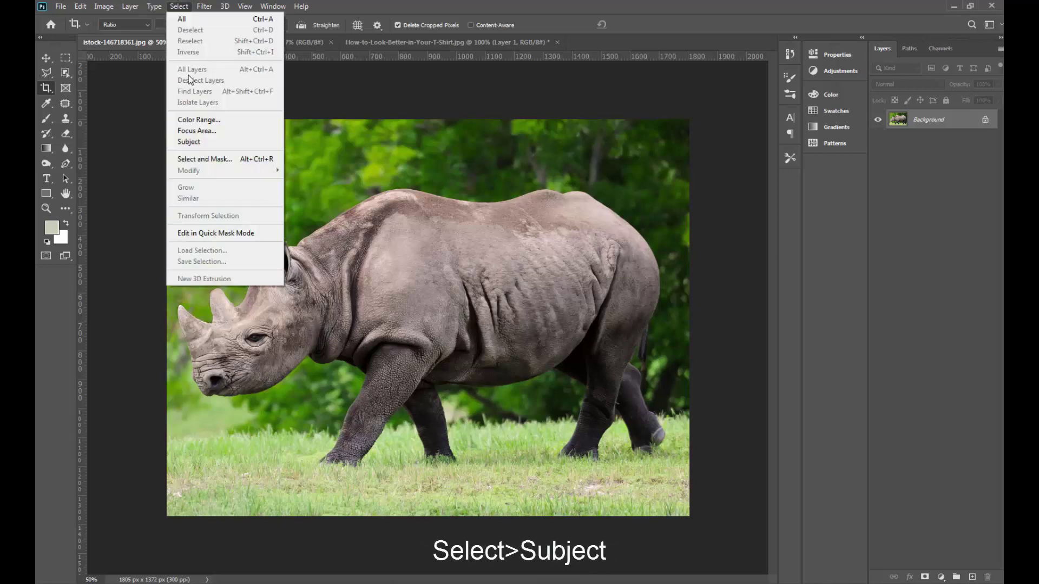
left_click(202, 142)
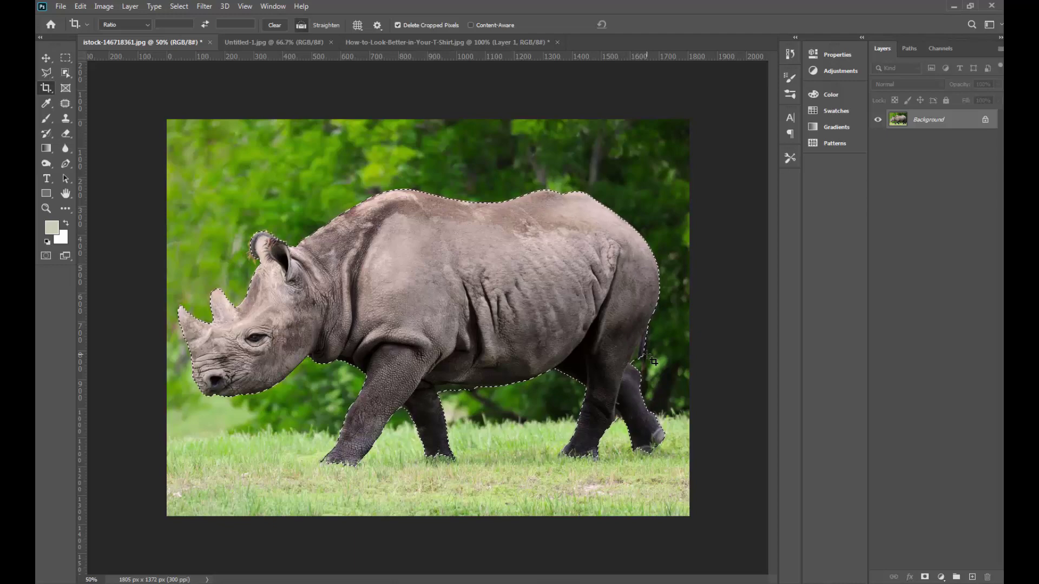
key("ctrl+plus")
key("ctrl+plus")
key("ctrl+plus")
In Quick Mask, mask out the green gap under the rhino's belly
left_click_drag(593, 270, 477, 189)
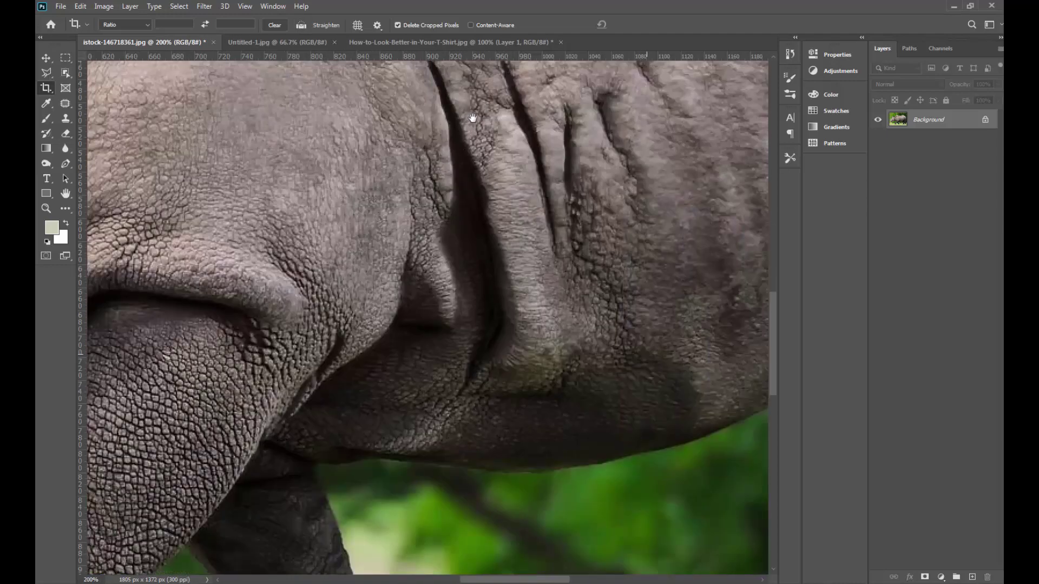
key("q")
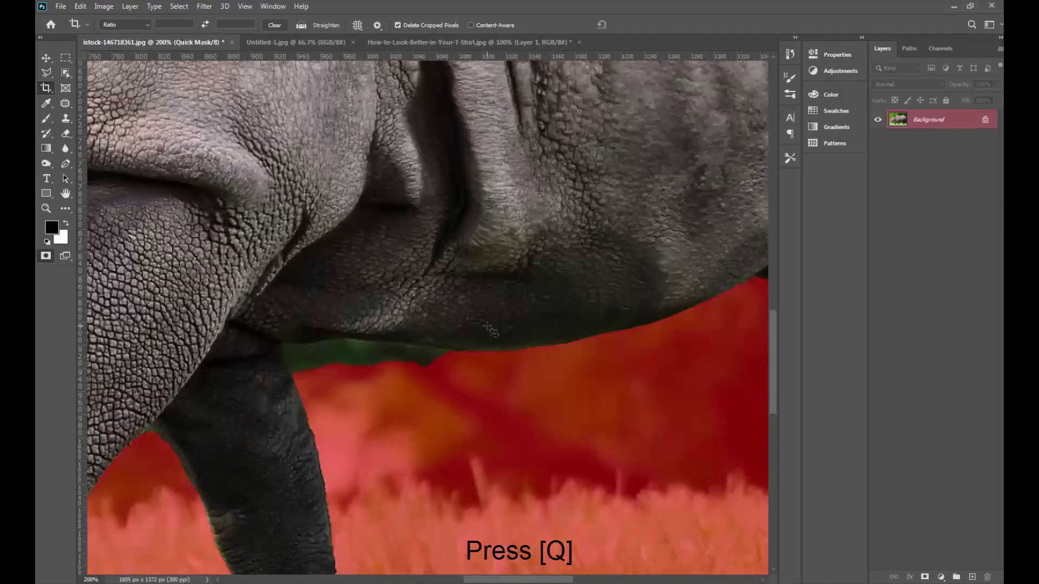
key("l")
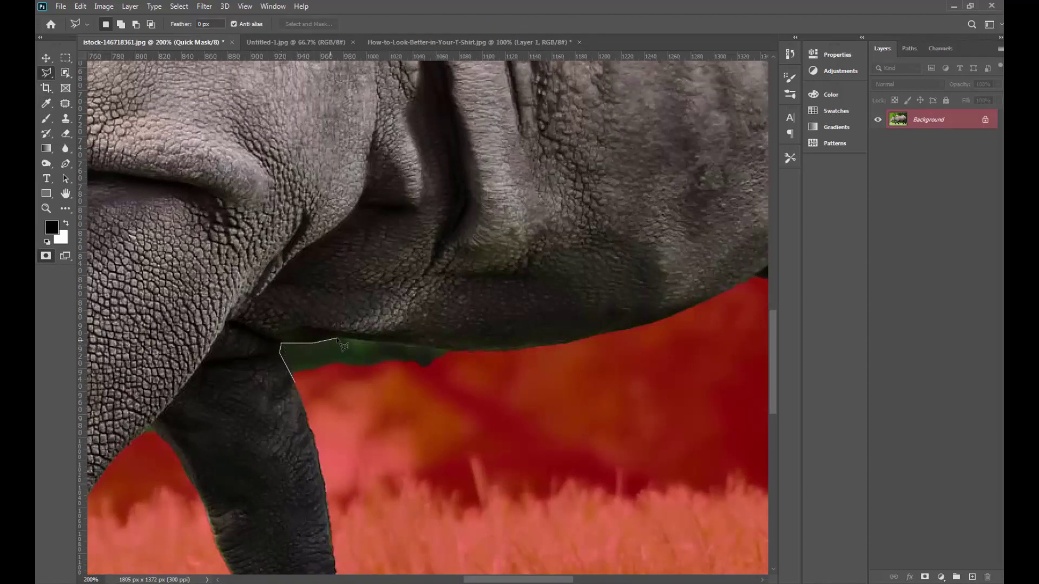
left_click(511, 363)
left_click(485, 395)
double_click(422, 419)
key("alt+BackSpace")
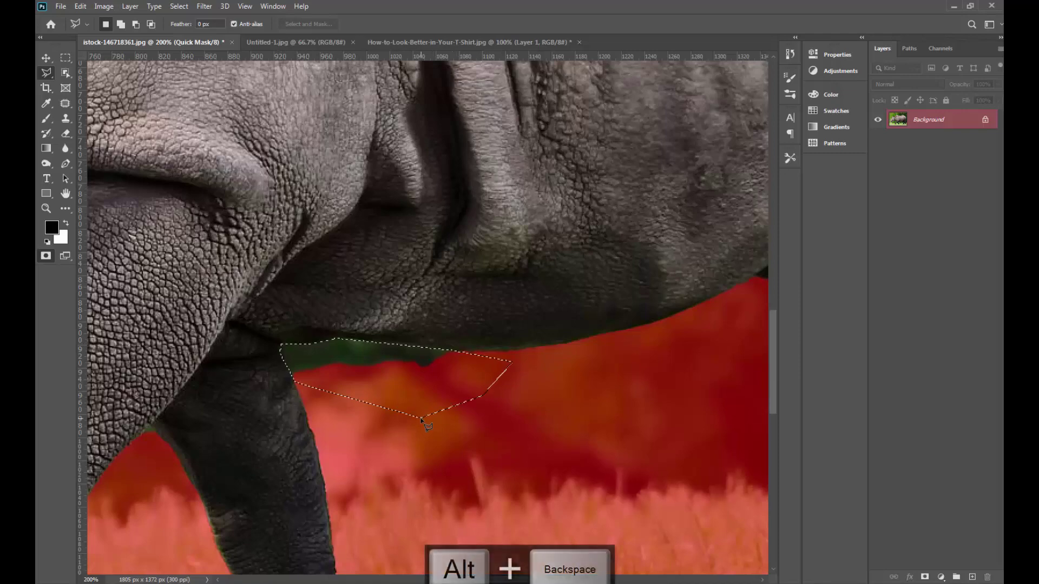
key("ctrl+d")
Mask out the green sliver beside the rhino's rear leg
scroll(696, 417, "down", 3)
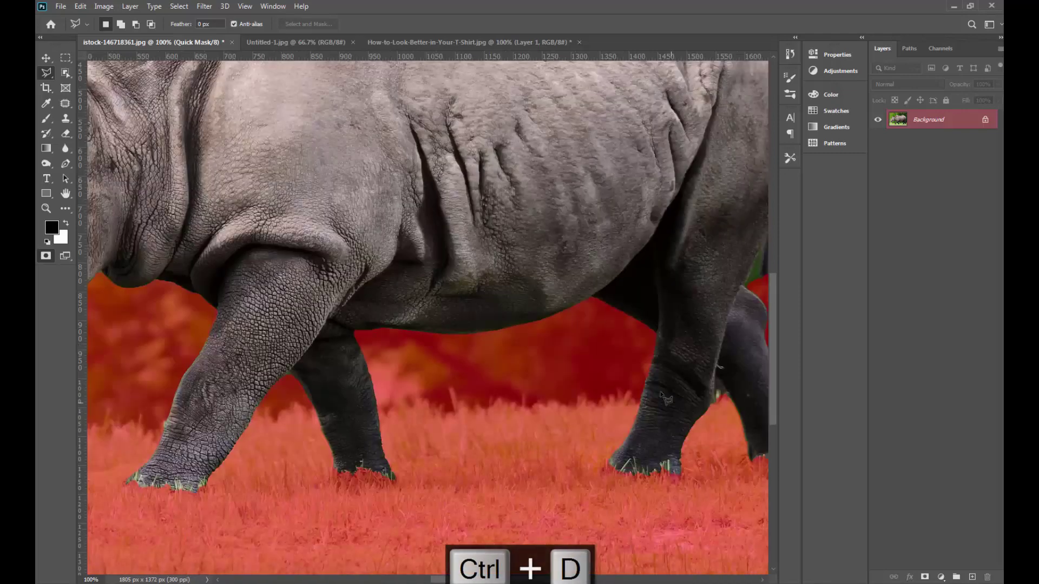
scroll(518, 422, "right", 3)
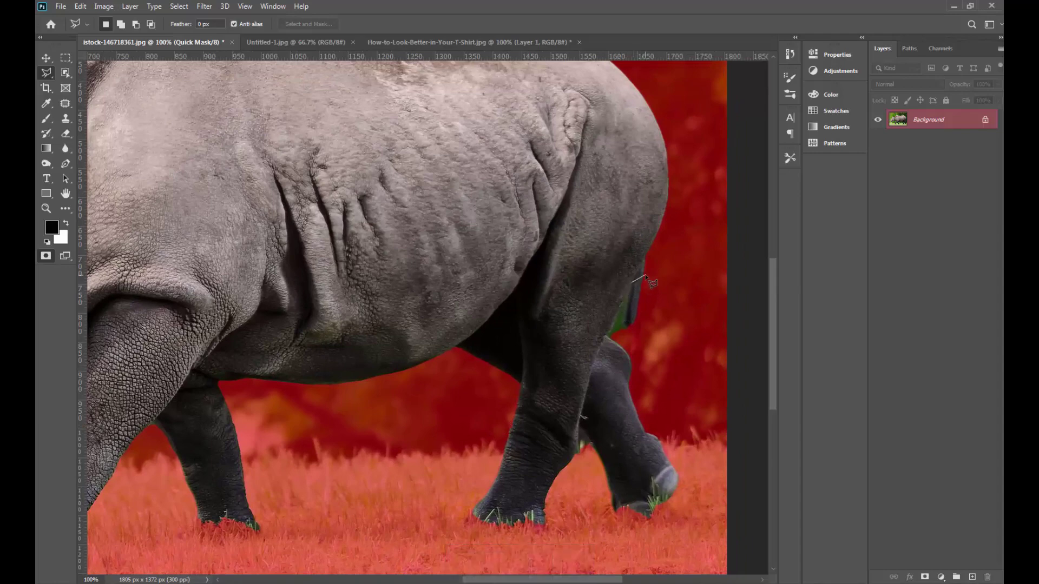
scroll(645, 276, "up", 5)
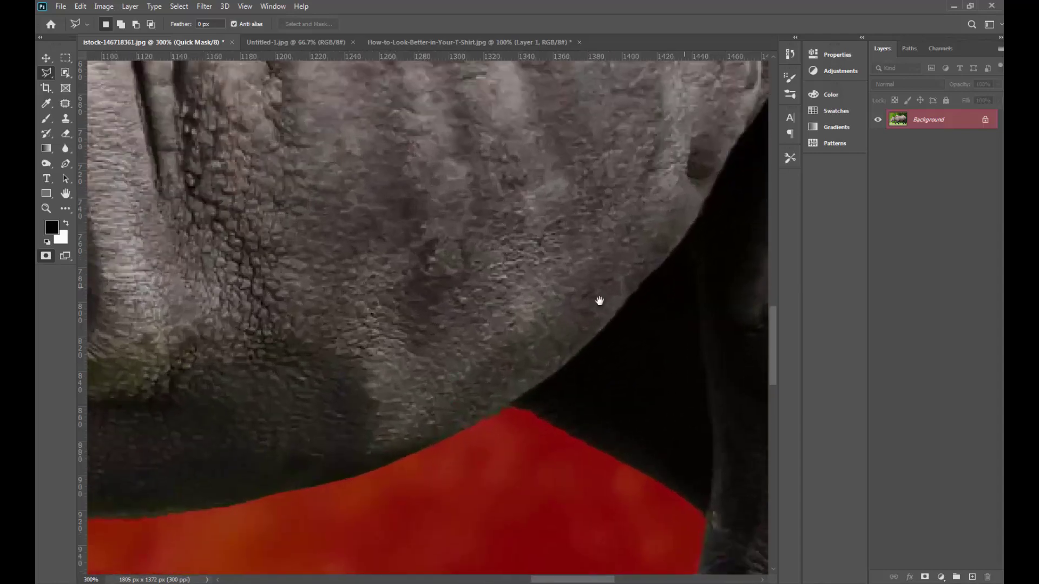
key("q")
key("q")
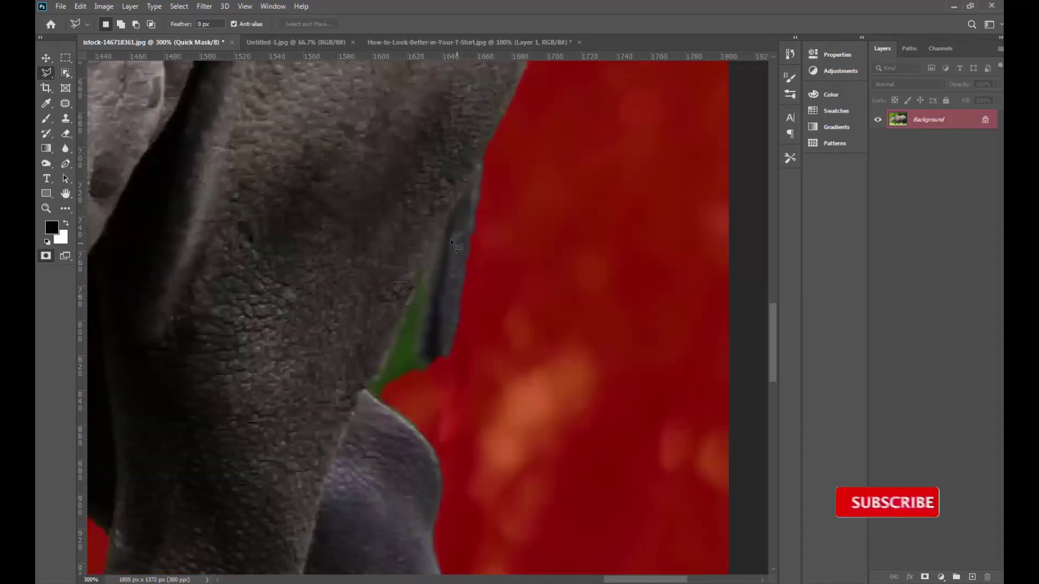
key("q")
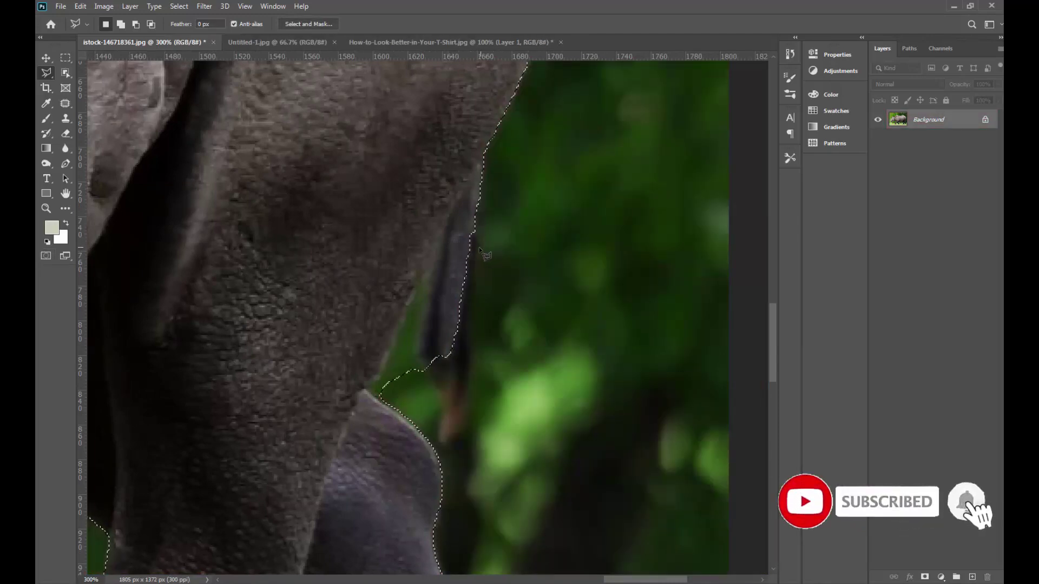
key("q")
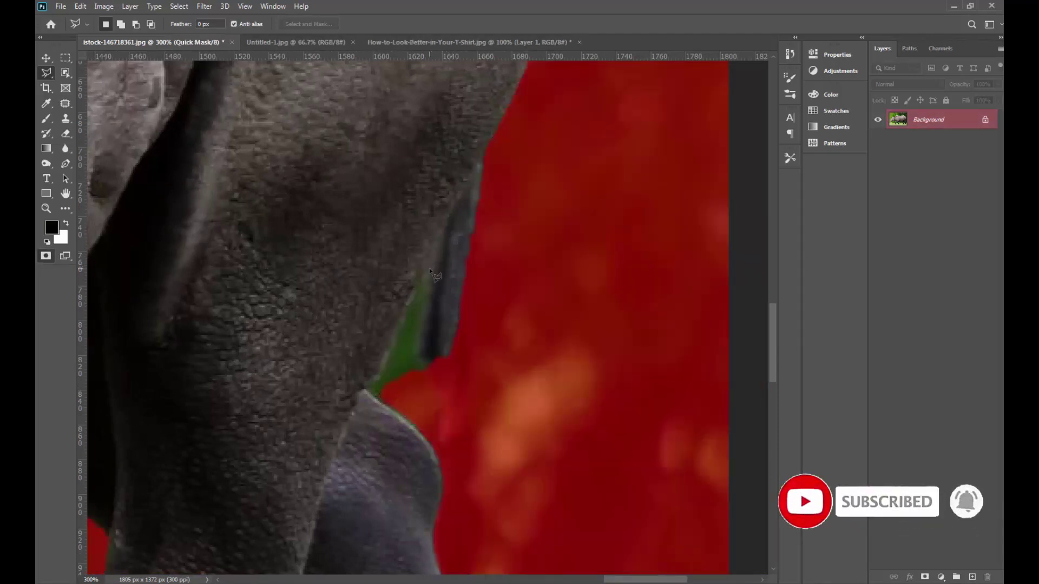
left_click(430, 268)
left_click(418, 354)
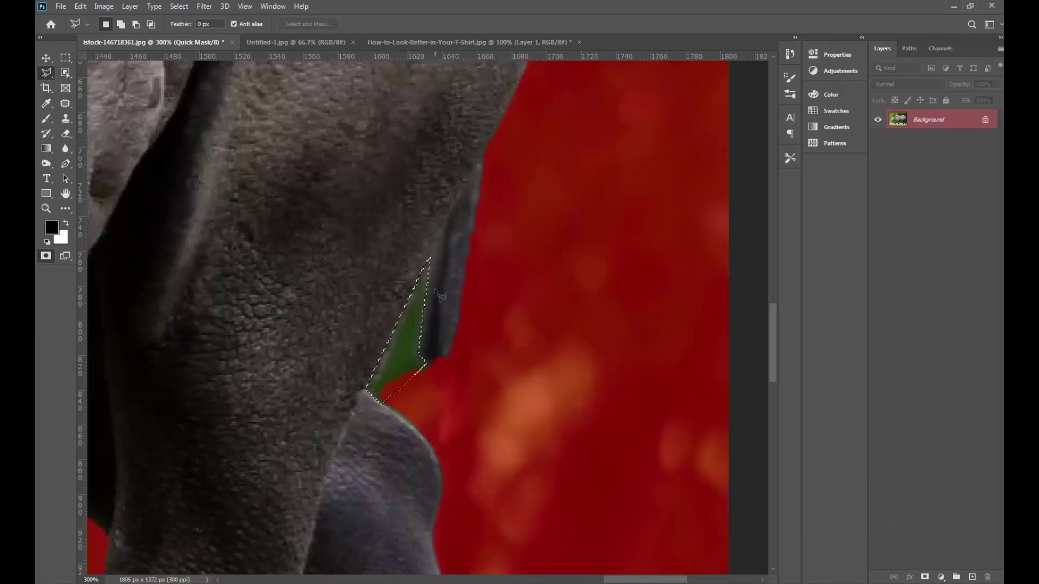
key("alt+BackSpace")
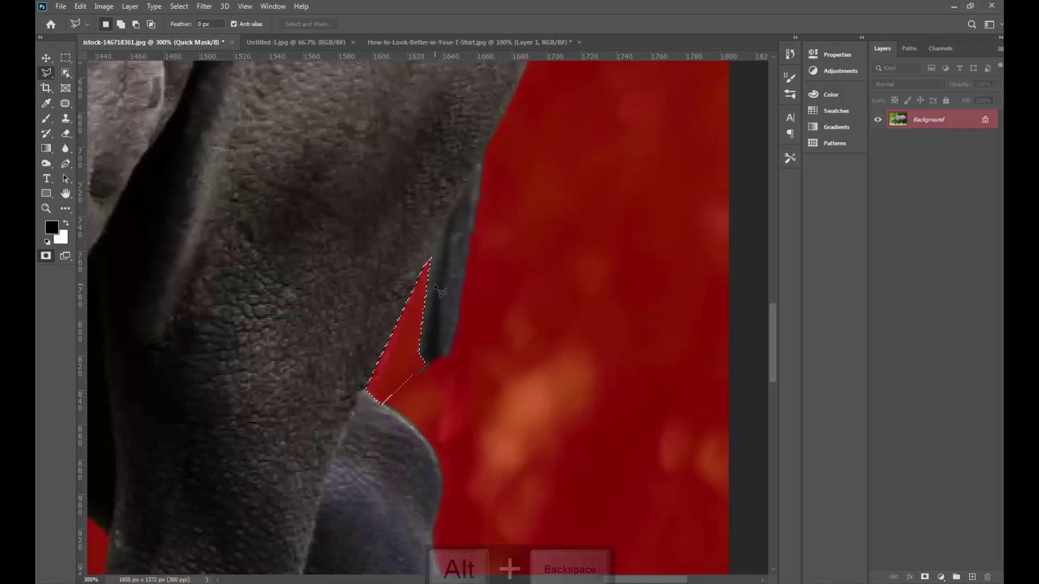
key("ctrl+d")
Mask out the green gap beside the tail and exit Quick Mask
scroll(436, 285, "down", 1)
scroll(436, 285, "down", 1)
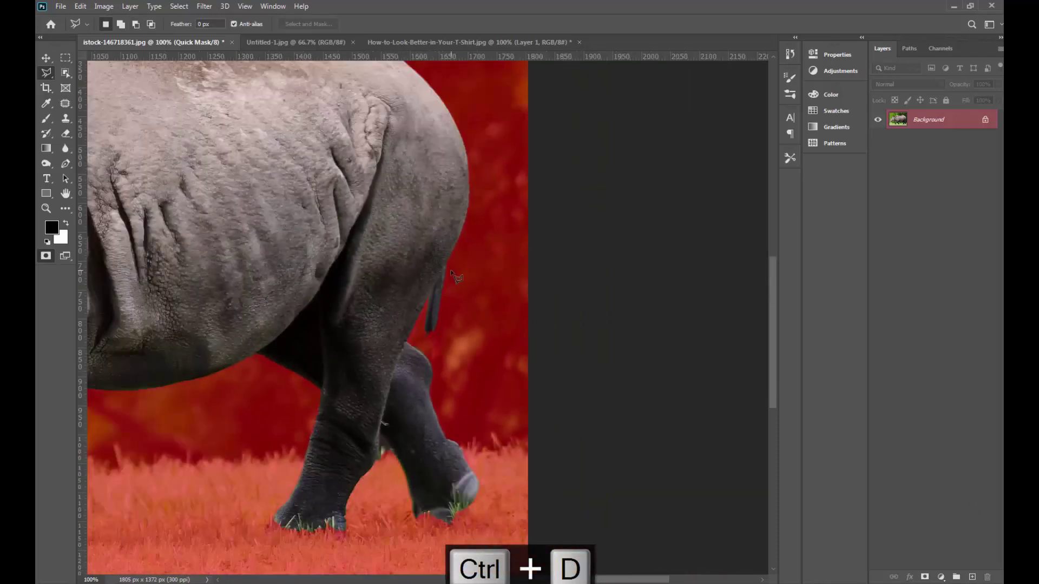
left_click(446, 267)
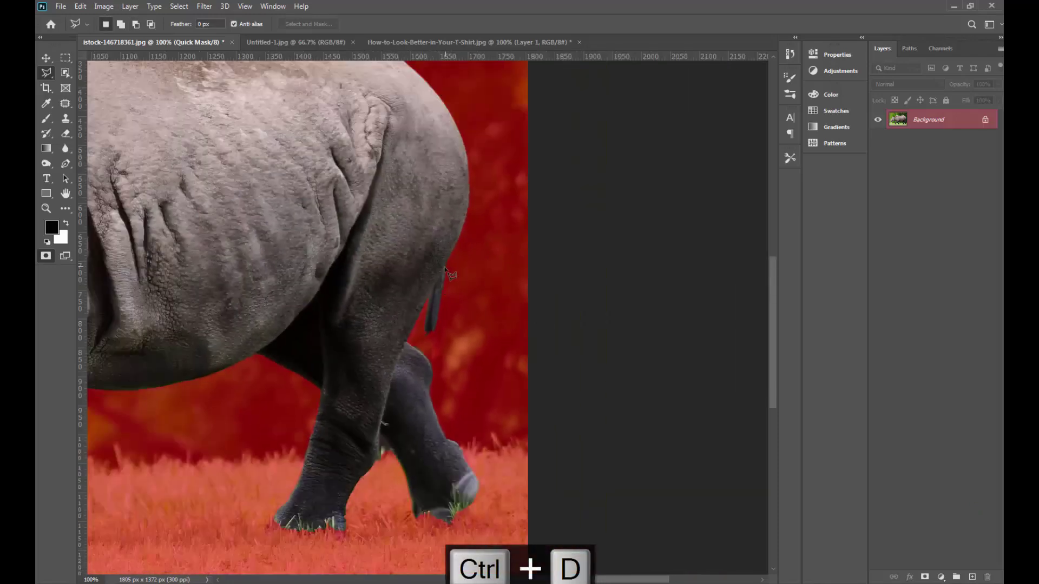
left_click(421, 314)
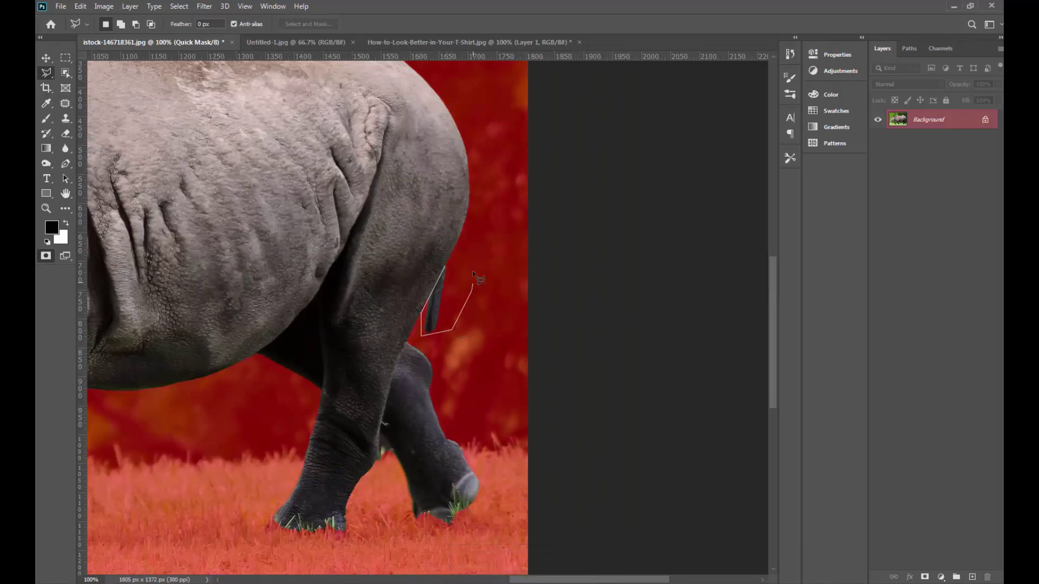
double_click(472, 267)
key("alt+BackSpace")
key("ctrl+d")
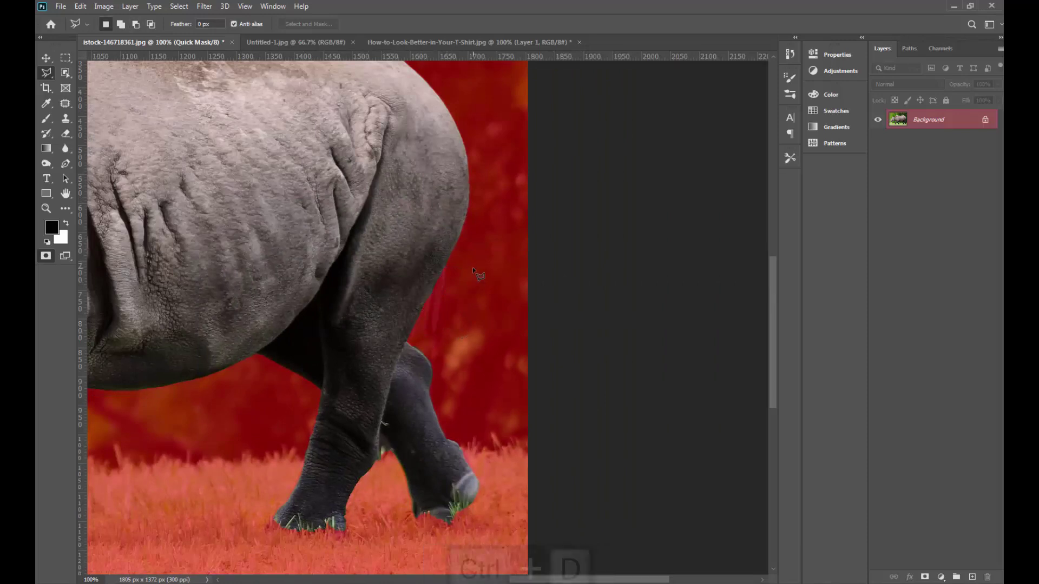
key("ctrl+minus")
key("ctrl+minus")
key("ctrl+minus")
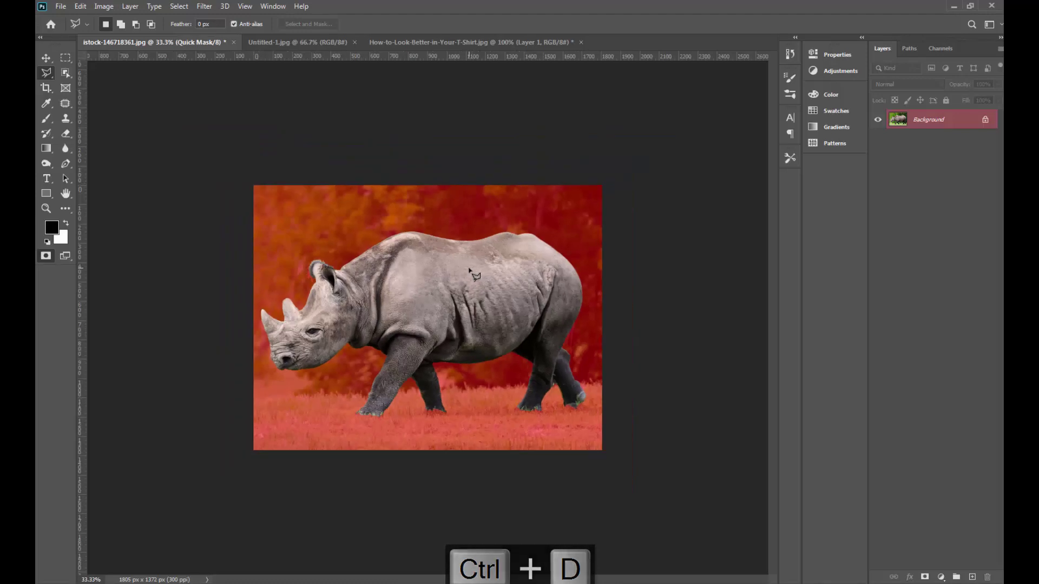
key("q")
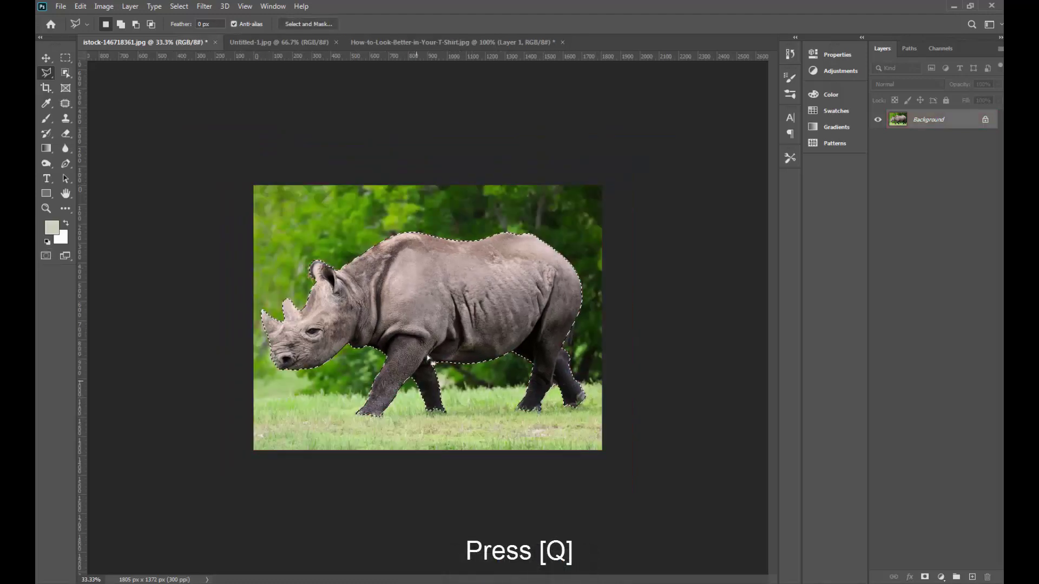
Mask the rhino onto transparency and widen the canvas on the left, right and bottom
left_click(925, 578)
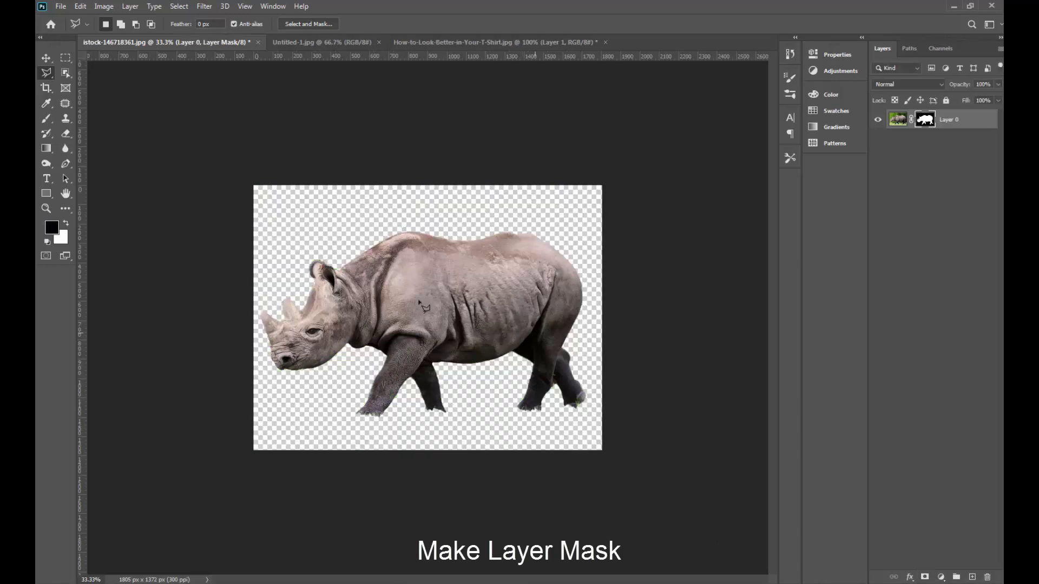
key("ctrl+plus")
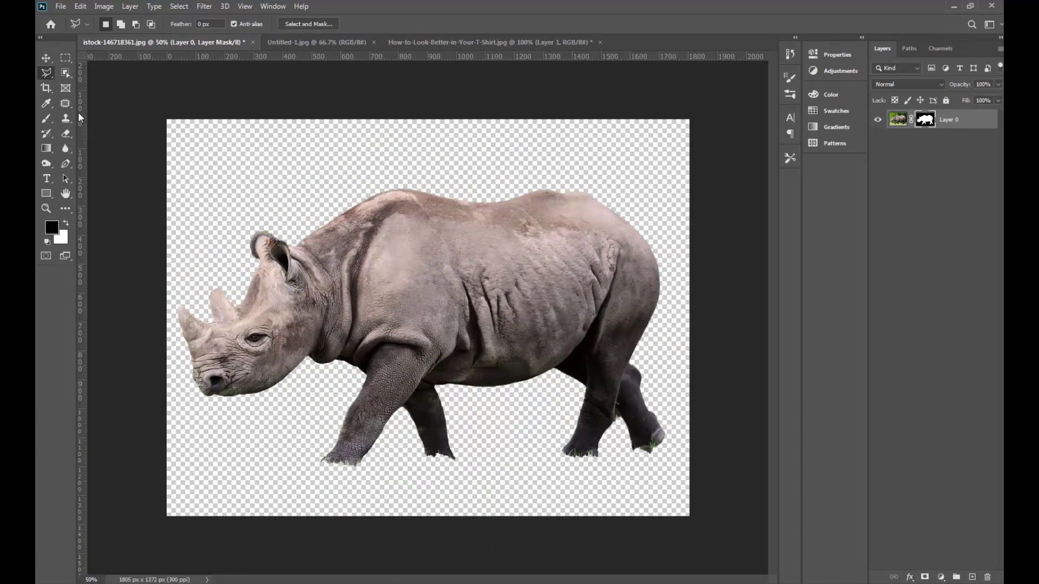
left_click(46, 90)
key("ctrl+minus")
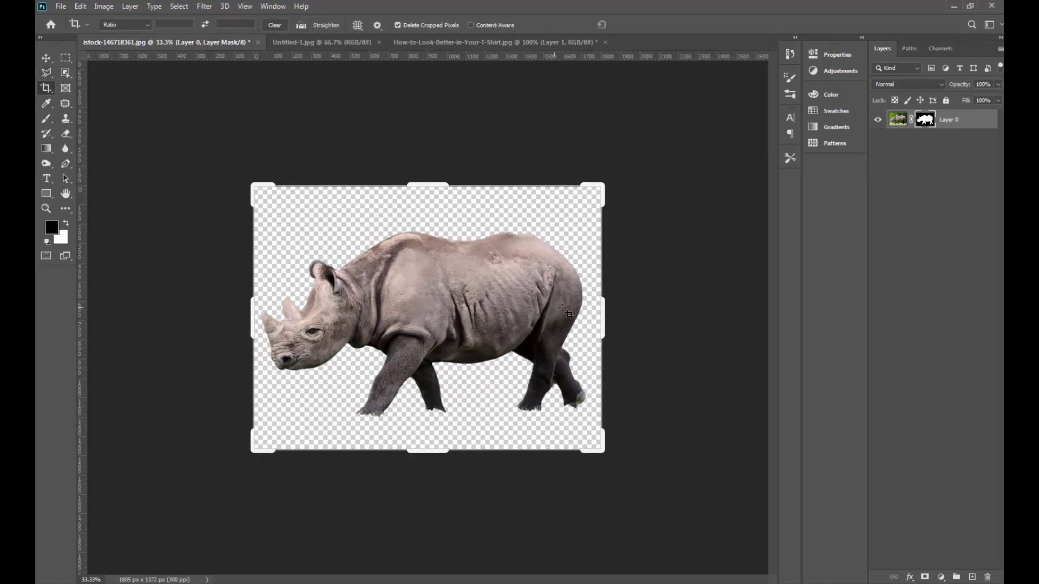
left_click_drag(605, 307, 655, 306)
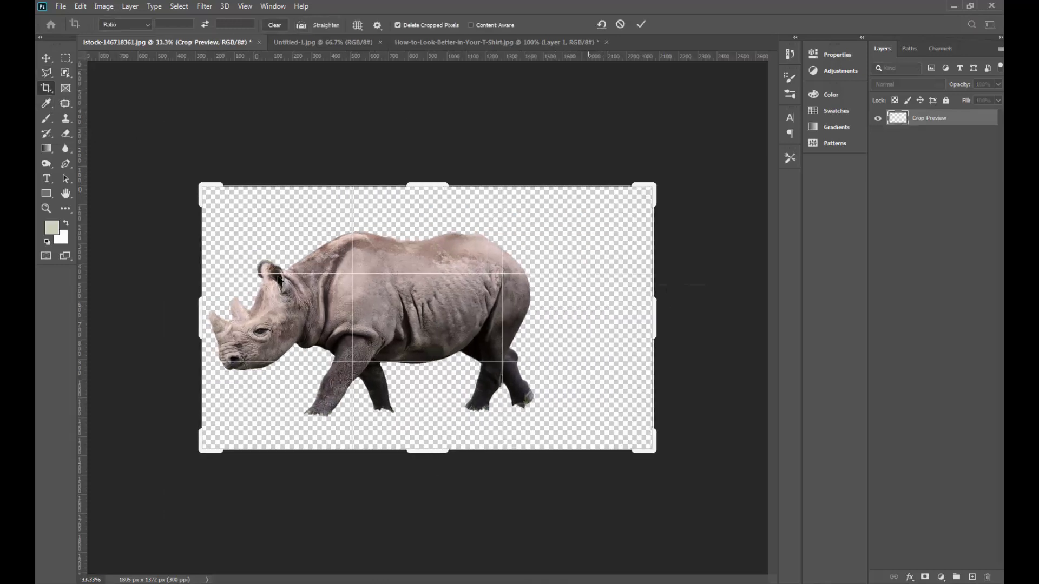
left_click_drag(200, 306, 153, 300)
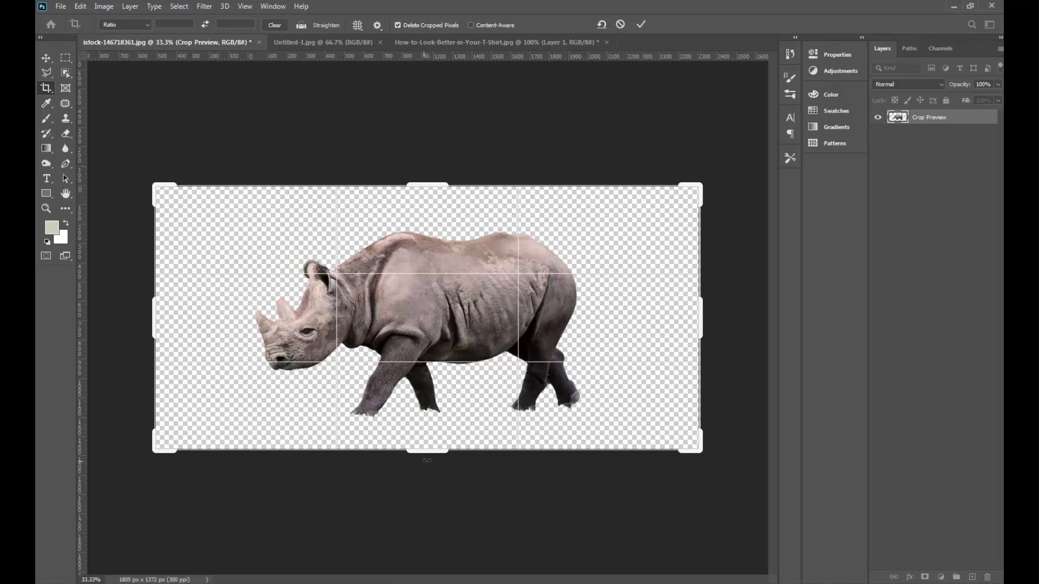
left_click_drag(427, 460, 427, 464)
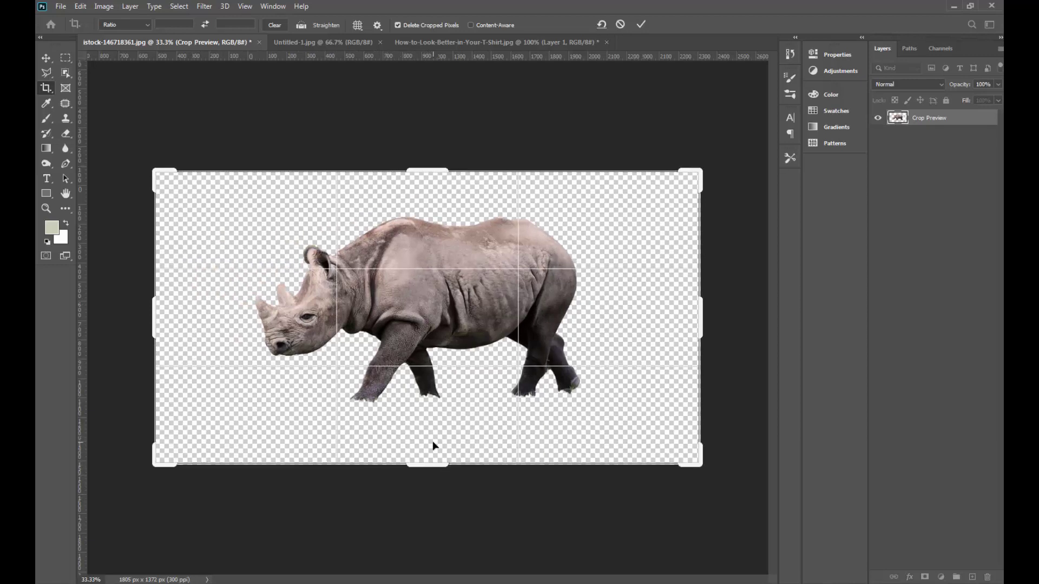
key("Return")
Extend the canvas upward above the rhino to 2825 × 1810 px
left_click(54, 93)
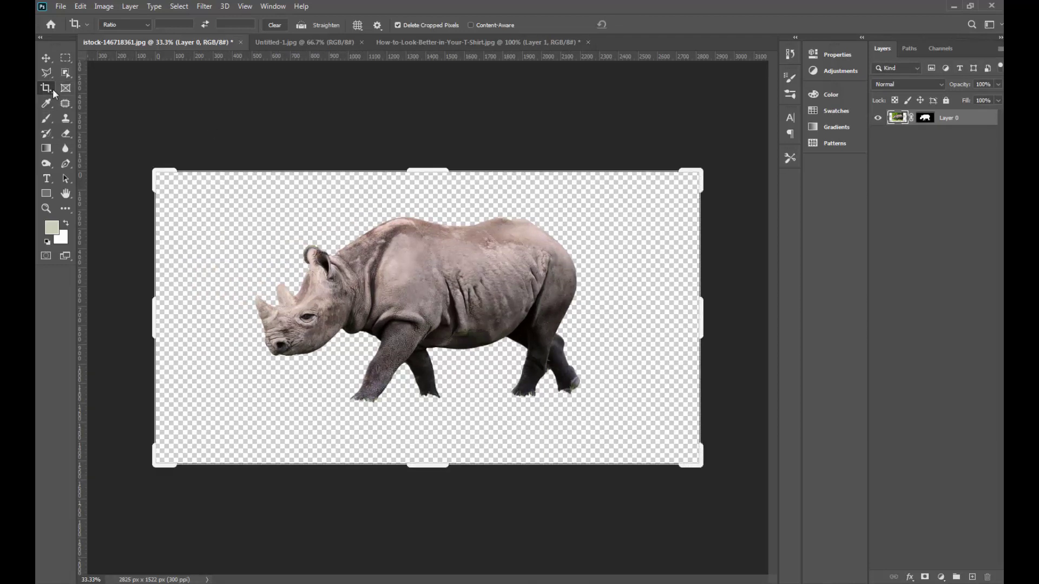
left_click_drag(434, 165, 435, 135)
key("Return")
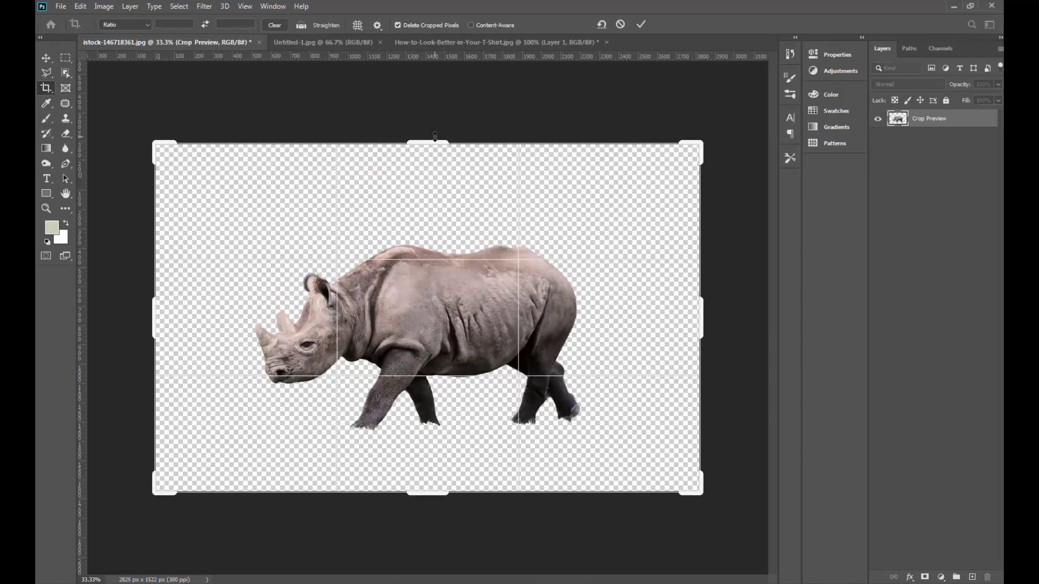
left_click(45, 58)
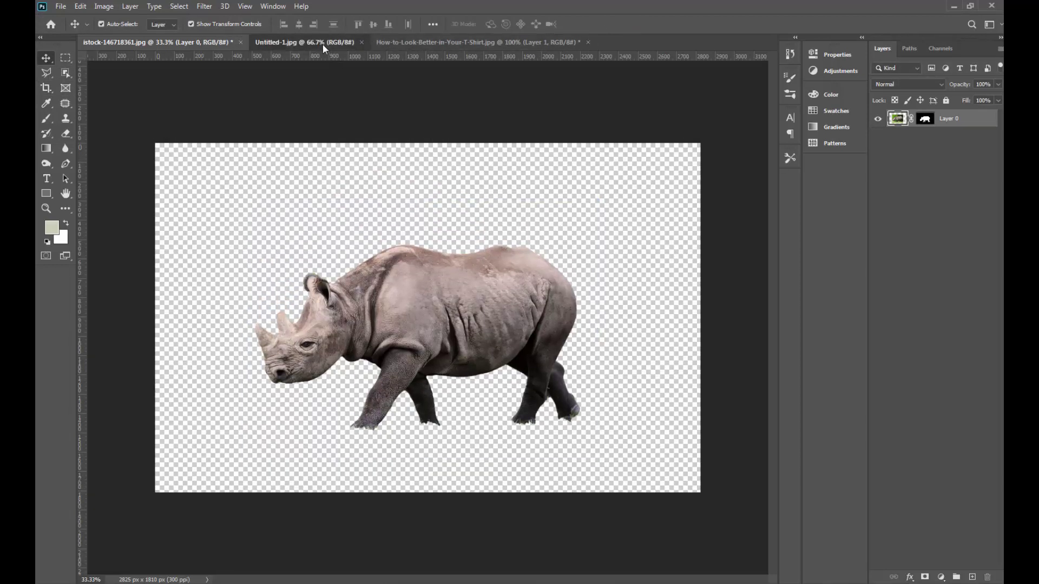
Bring the forest from Untitled-1.jpg over the rhino, scale it up, and clip it to the rhino layer
left_click(323, 44)
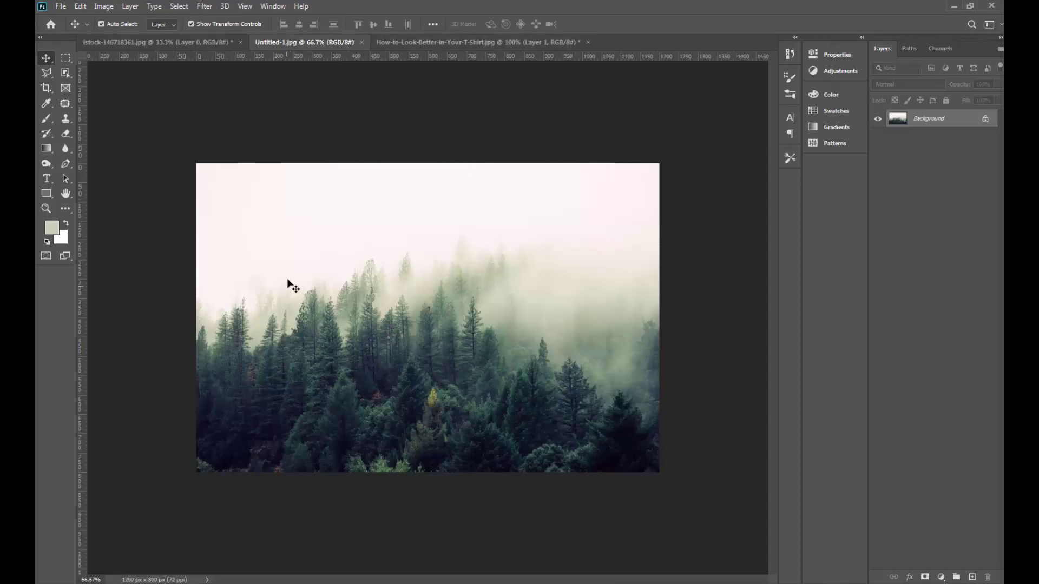
left_click_drag(288, 281, 189, 49)
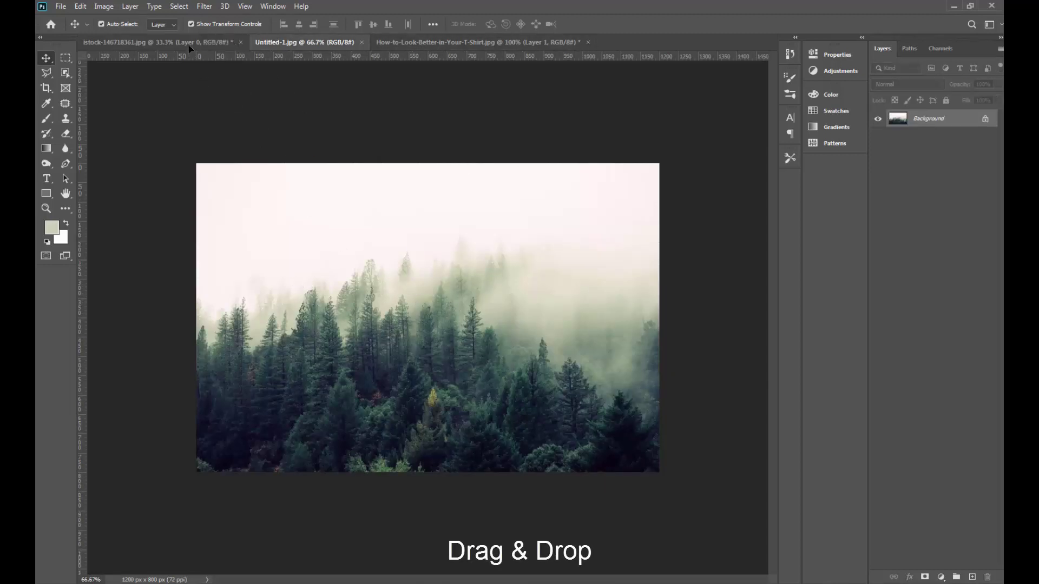
left_click_drag(189, 49, 411, 281)
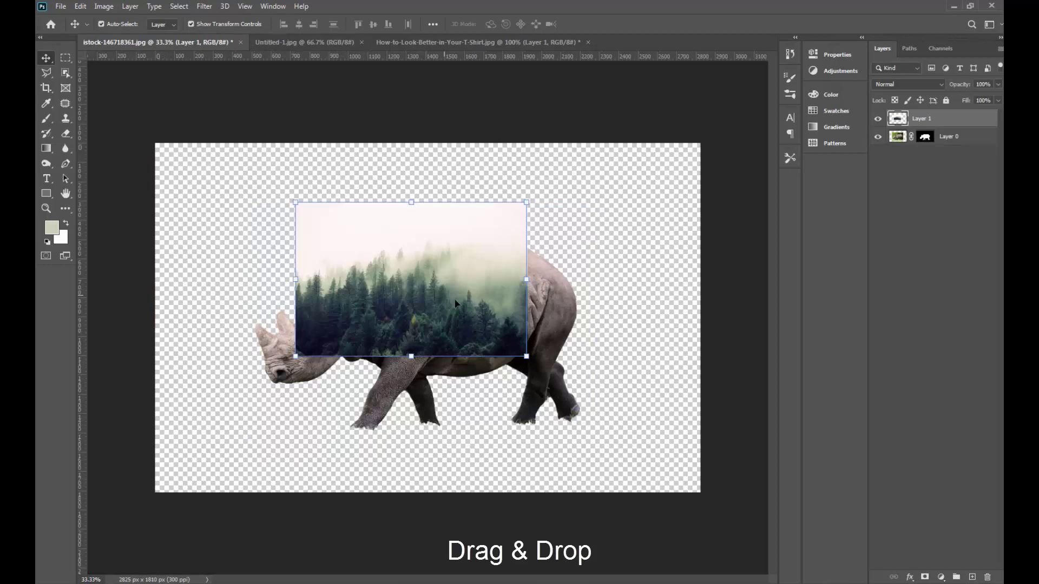
mouse_move(527, 356)
left_mouse_down()
mouse_move(612, 443)
mouse_move(513, 350)
left_mouse_up()
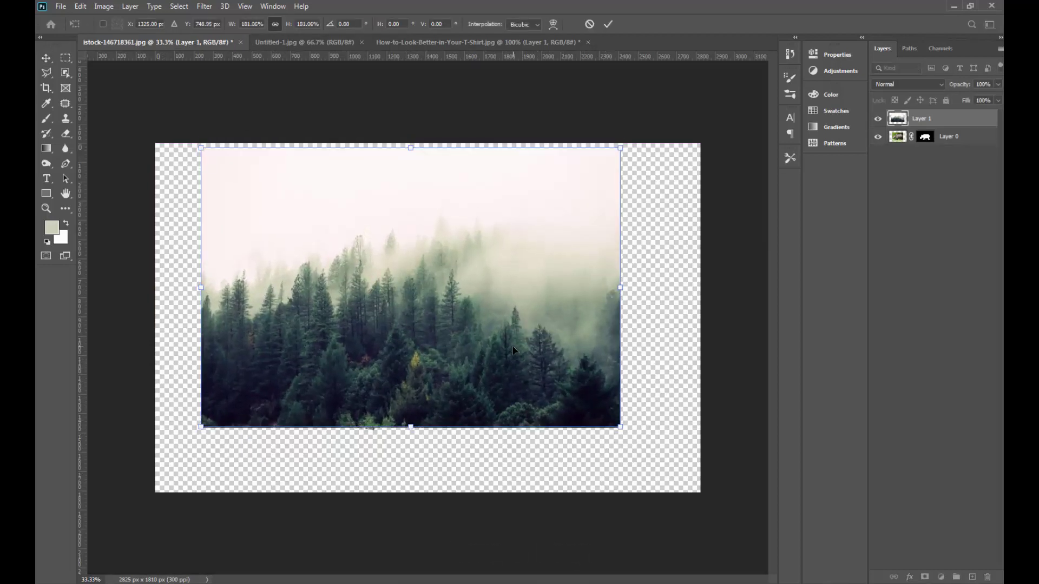
key("Return")
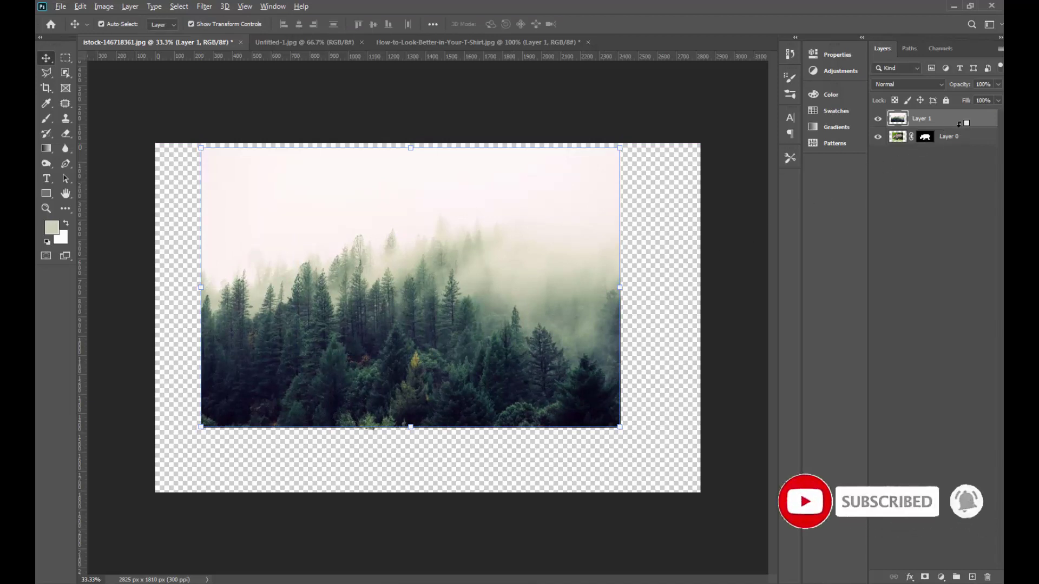
left_click(956, 125, "alt")
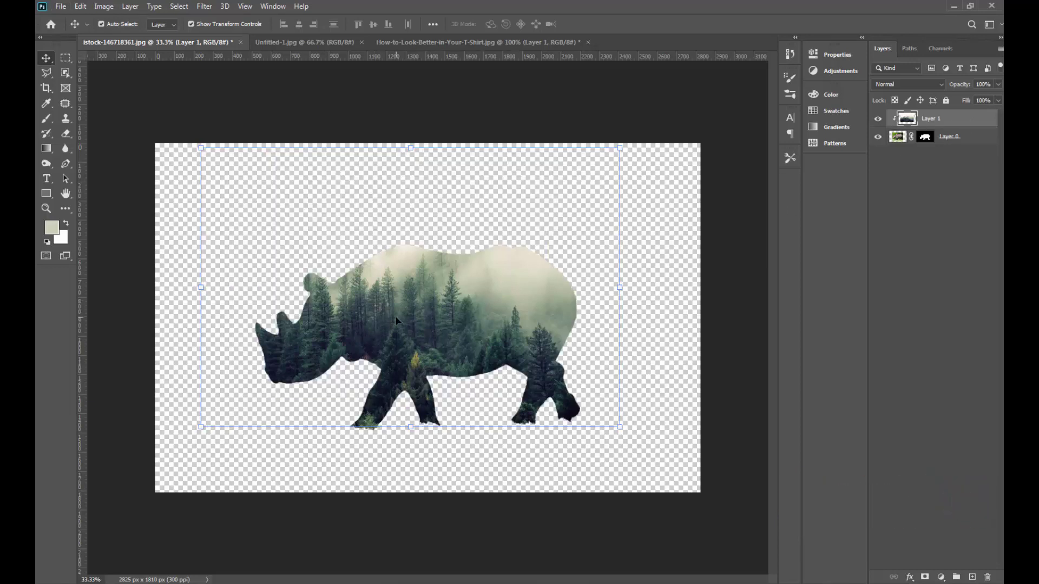
left_click(918, 263)
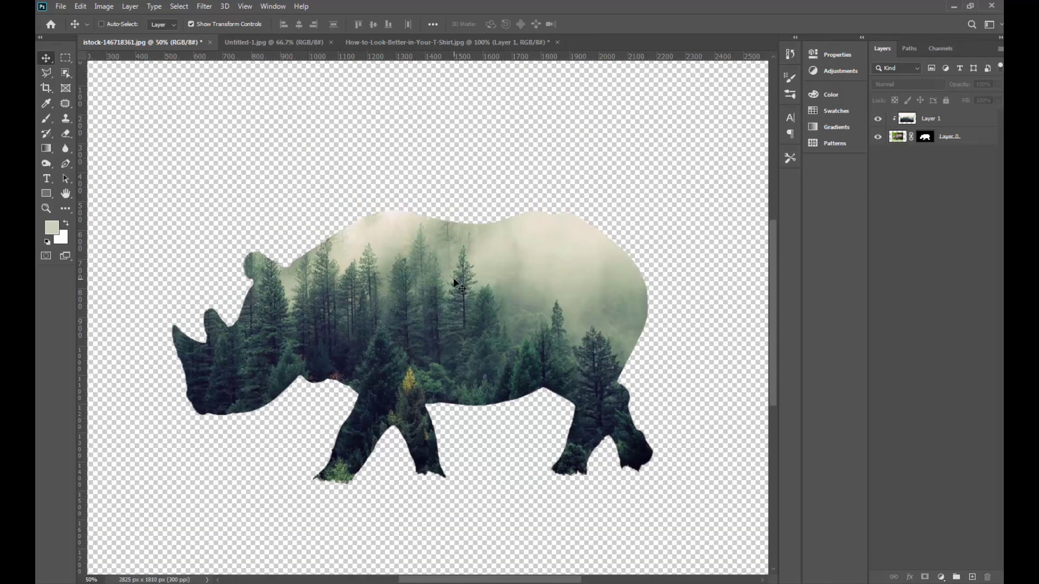
key("e")
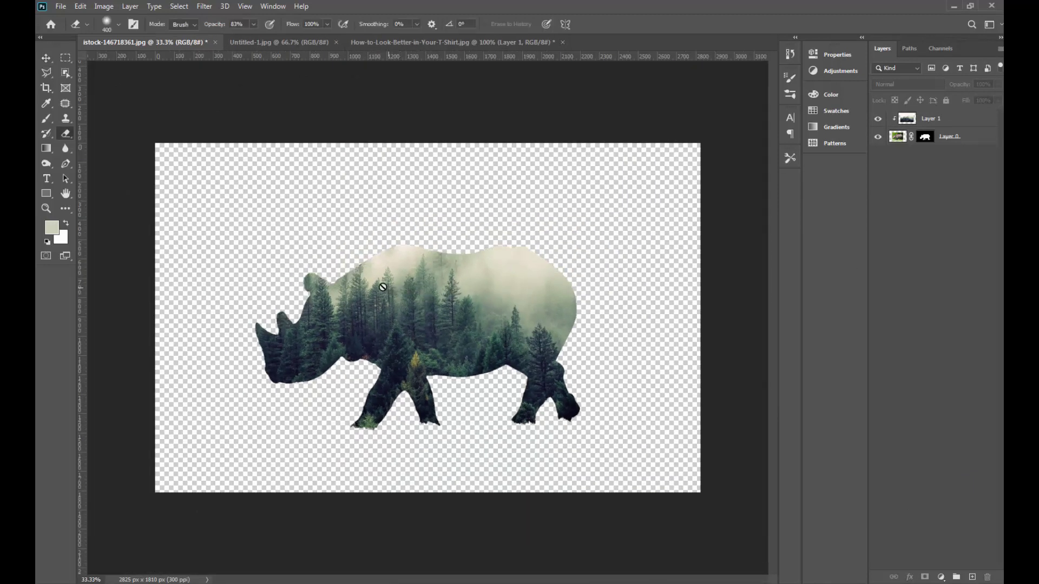
left_click(910, 120)
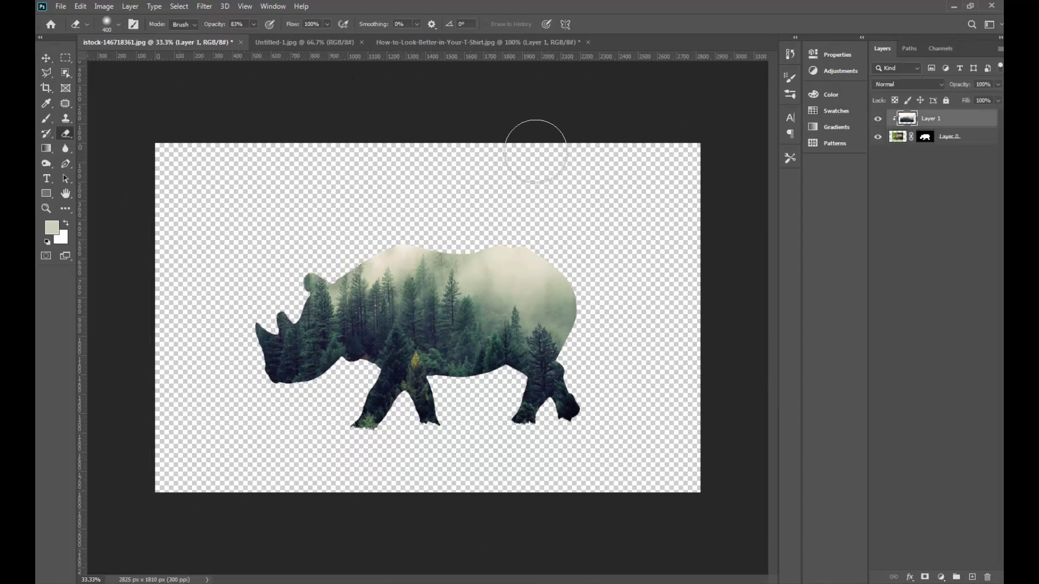
right_click(64, 134)
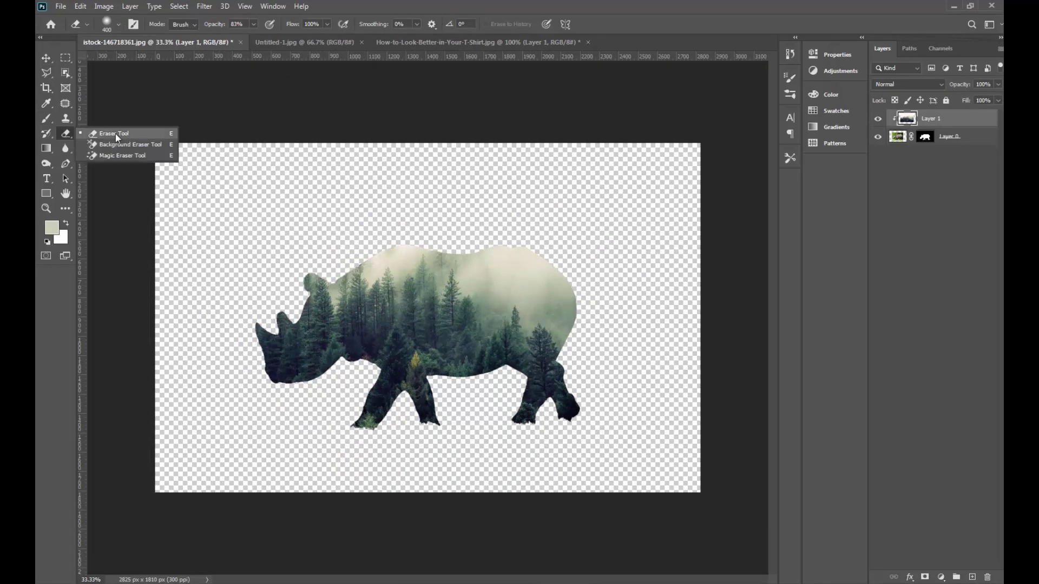
left_click(110, 132)
right_click(301, 321)
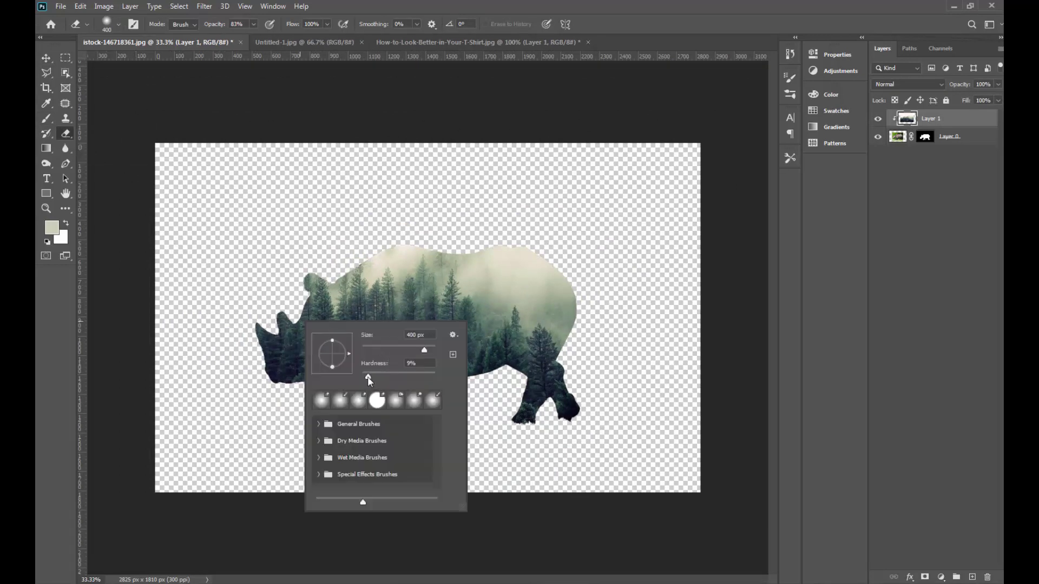
key("Return")
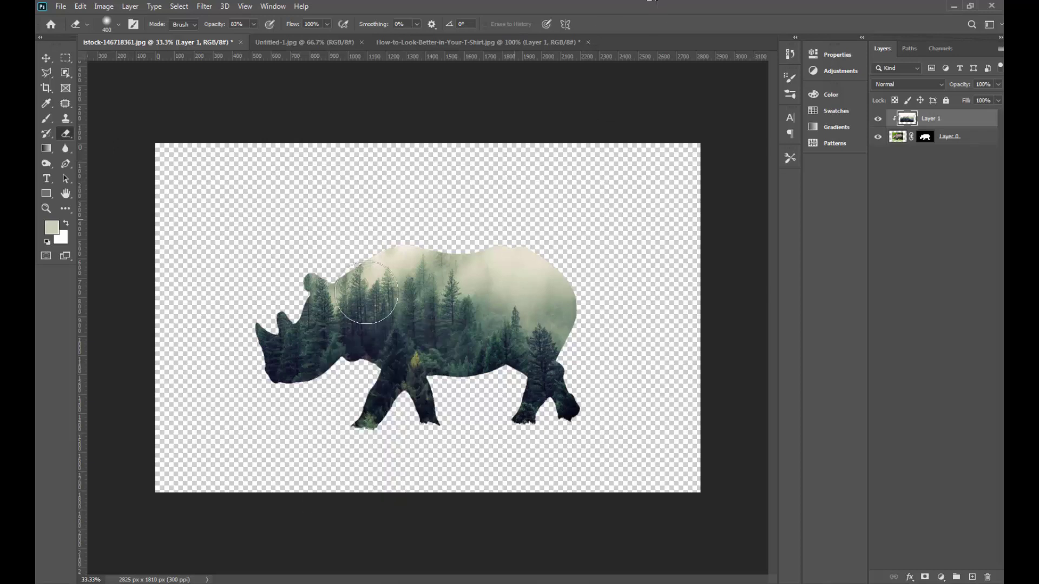
key("ctrl+plus")
key("bracketright")
key("bracketright")
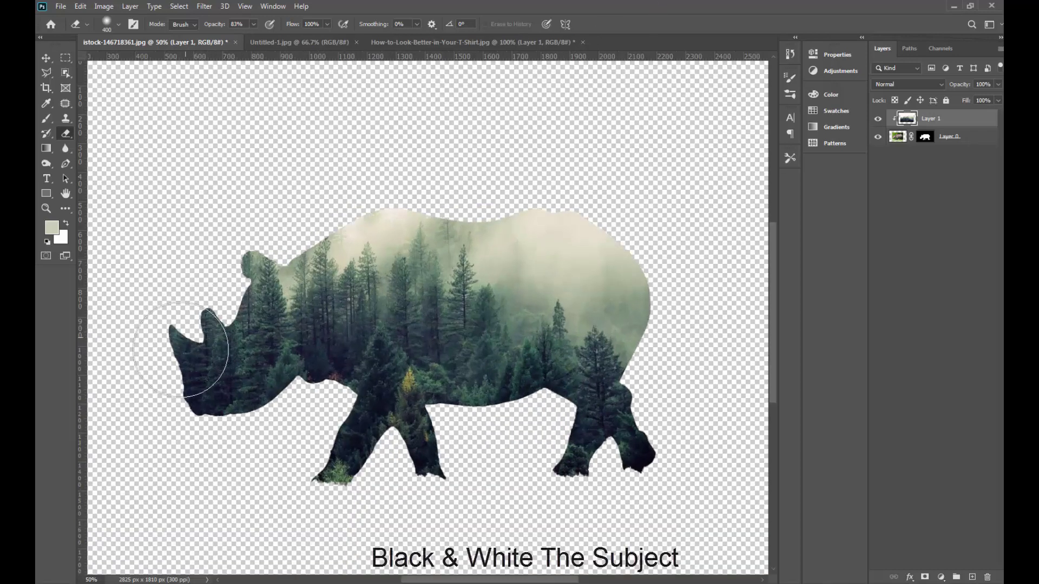
mouse_move(174, 366)
left_mouse_down()
mouse_move(179, 332)
mouse_move(198, 322)
left_mouse_up()
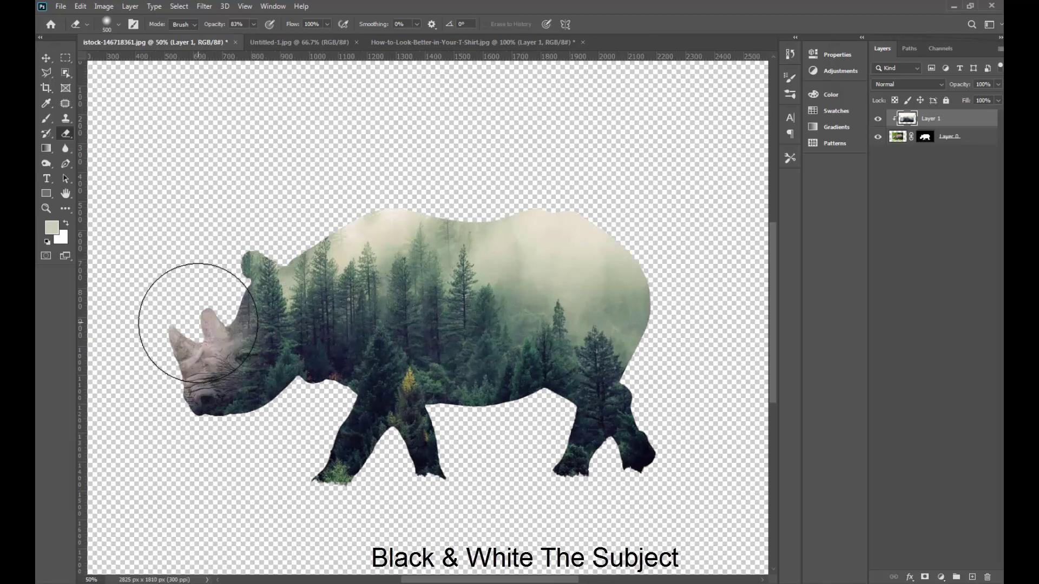
key("ctrl+z")
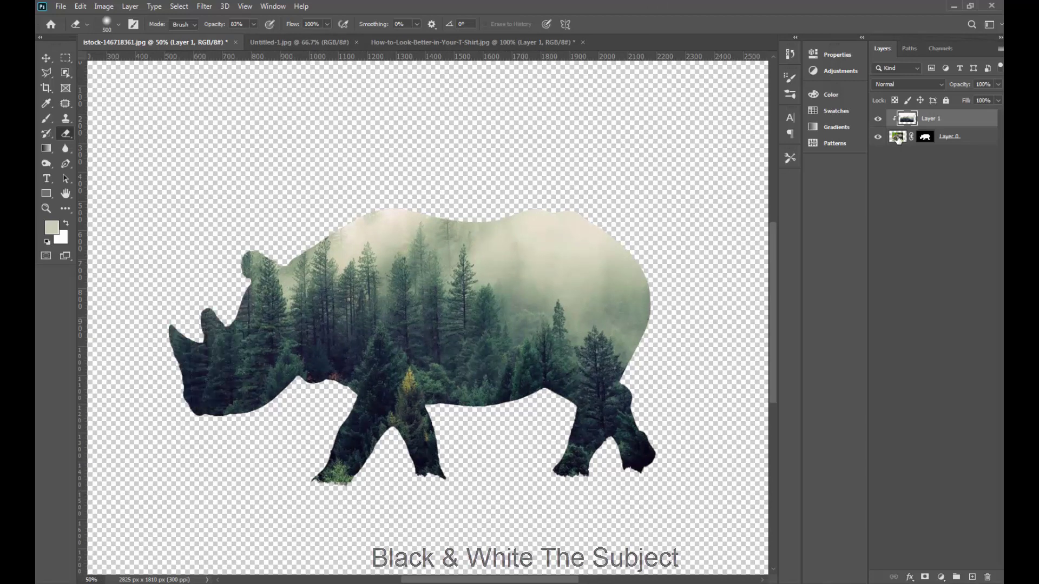
left_click(897, 137)
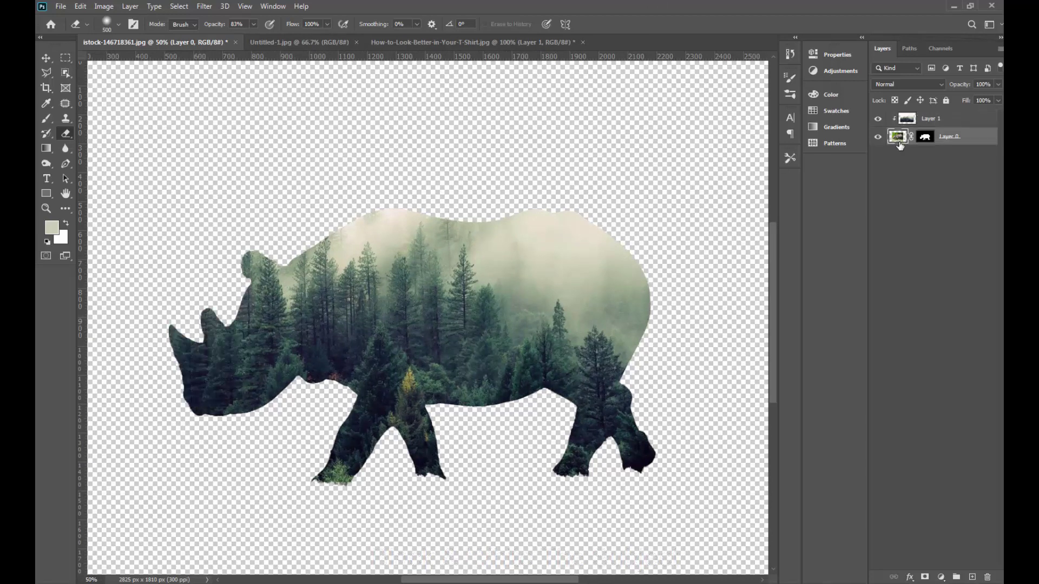
Desaturate the rhino photo and set the eraser to 71% opacity, 800 px
key("ctrl+shift+u")
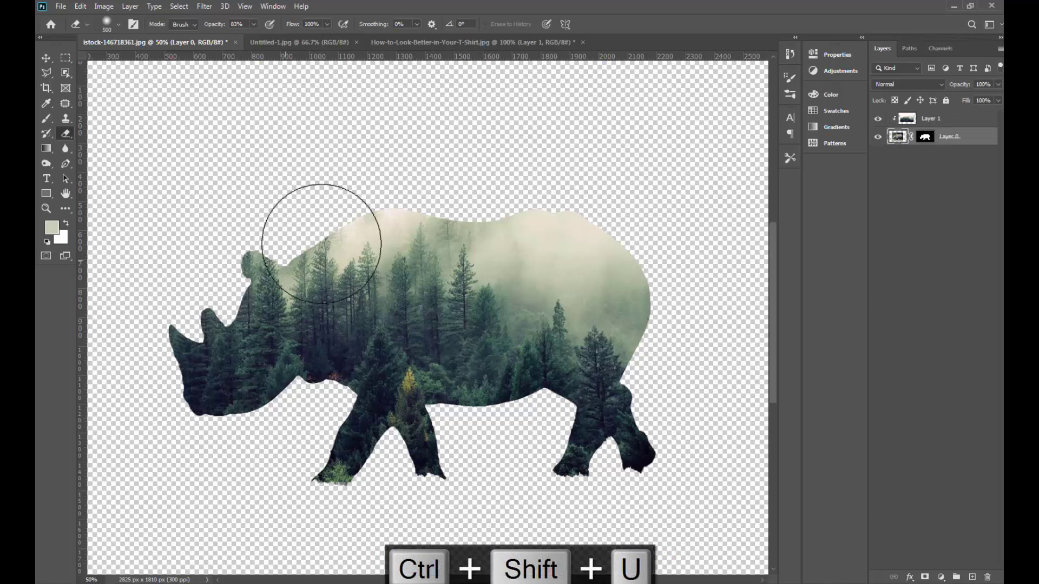
left_click(253, 25)
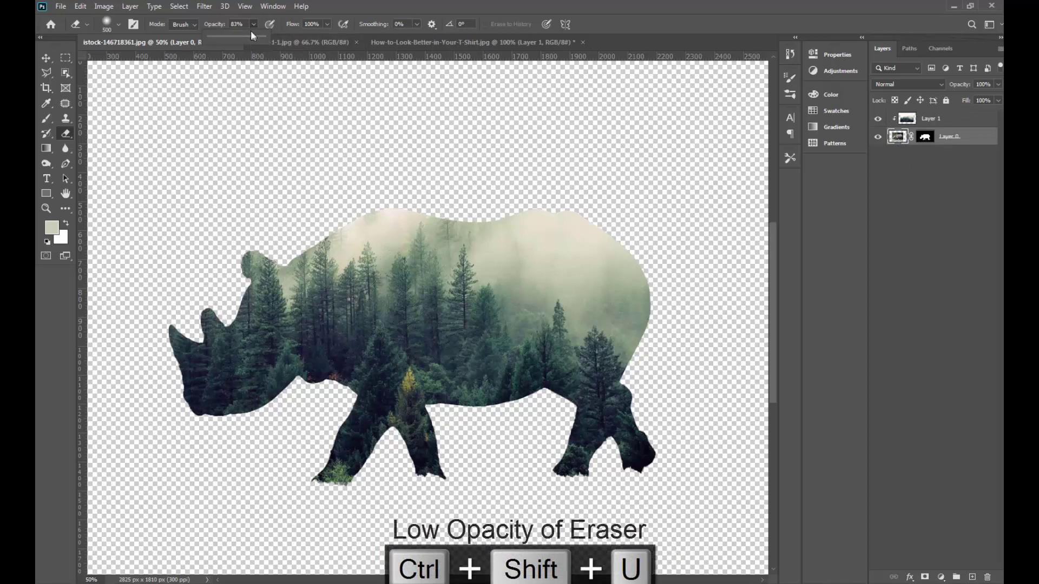
left_click_drag(251, 35, 245, 36)
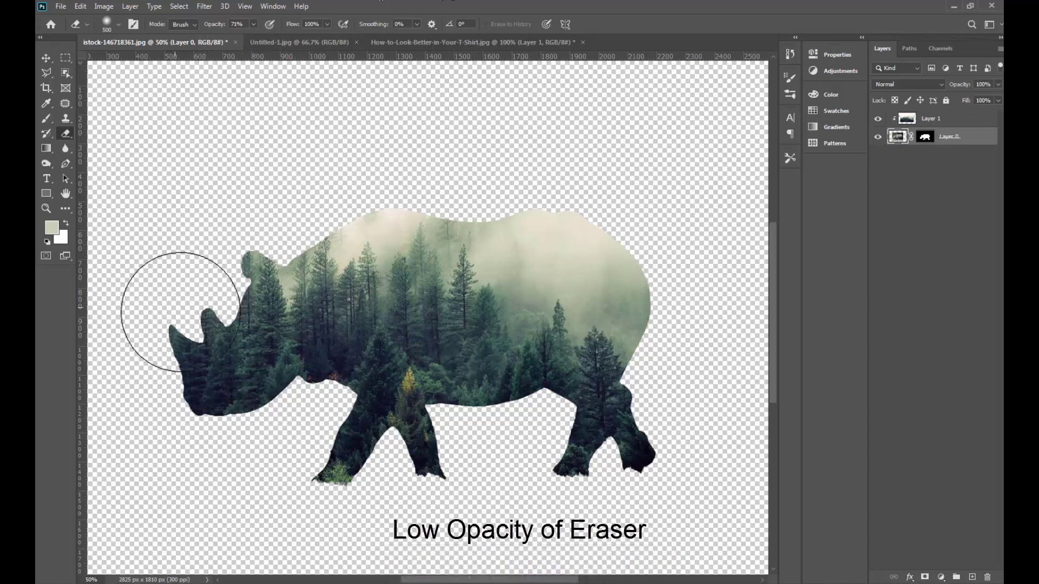
key("bracketright")
key("bracketright")
key("bracketright")
left_click_drag(206, 320, 198, 283)
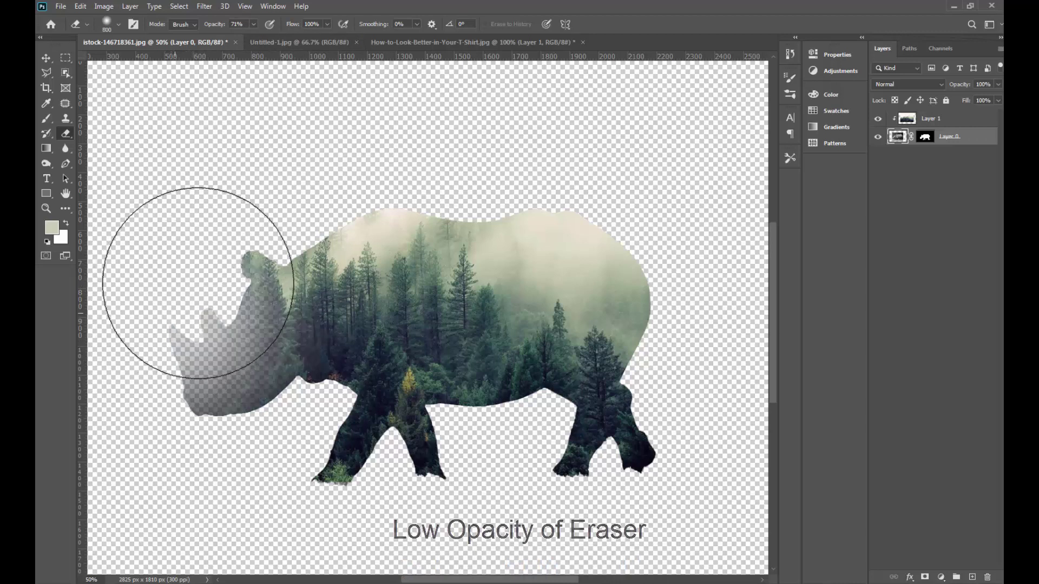
key("ctrl+z")
Softly erase the forest off the rhino's head and add a new layer below the rhino
left_click(908, 119)
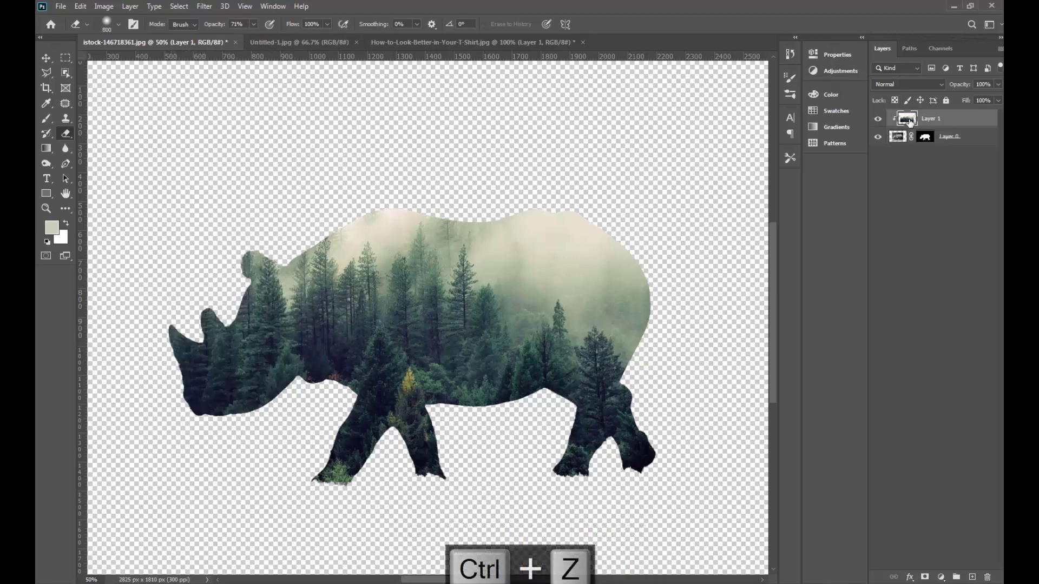
mouse_move(139, 318)
left_mouse_down()
mouse_move(172, 285)
mouse_move(163, 336)
mouse_move(92, 359)
left_mouse_up()
key("ctrl+z")
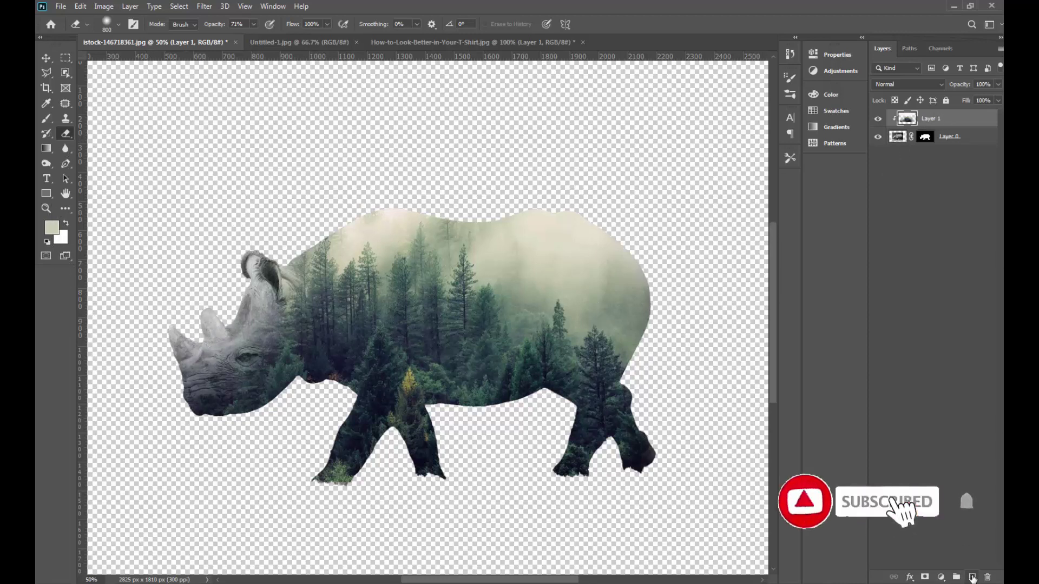
left_click(972, 577)
left_click_drag(956, 119, 956, 162)
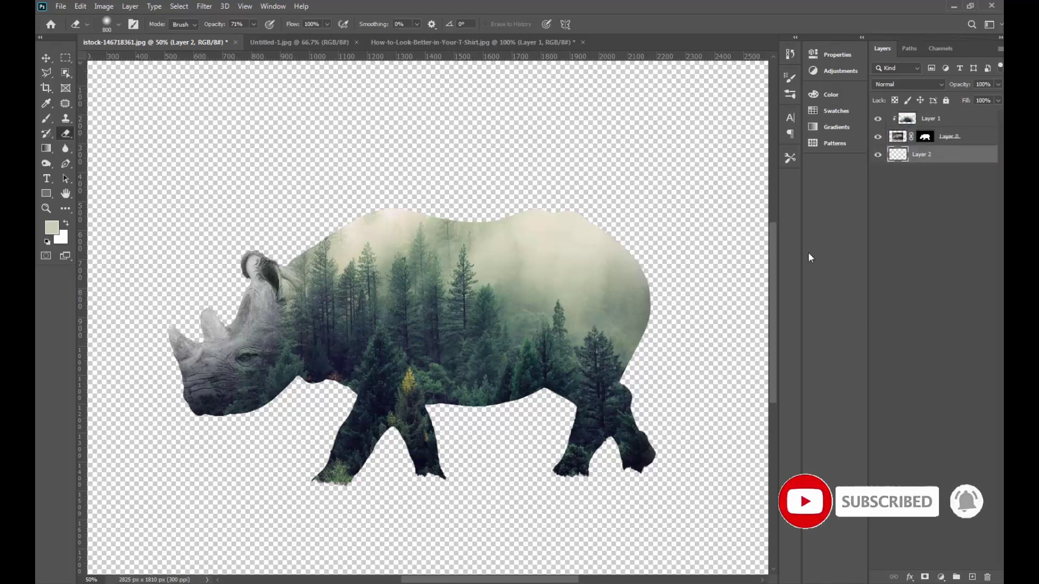
Sample a pale misty beige from the forest and fill Layer 2 with it
left_click(50, 228)
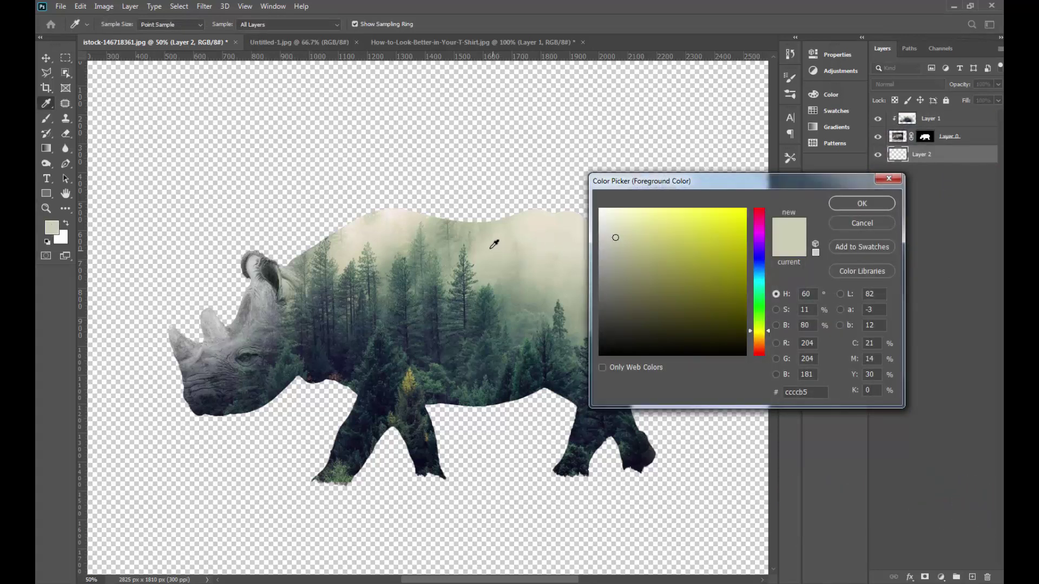
left_click(380, 241)
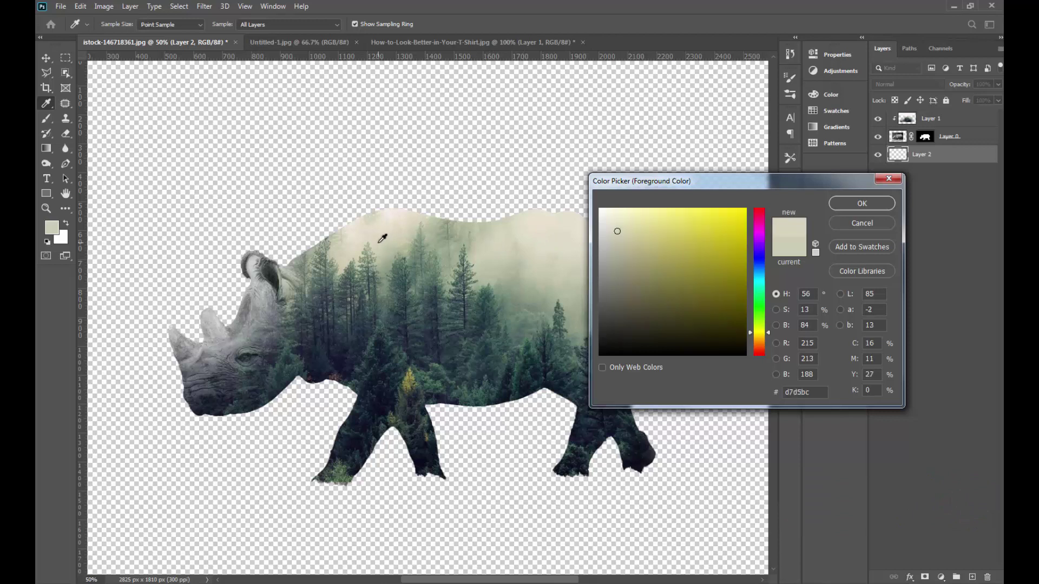
left_click(890, 204)
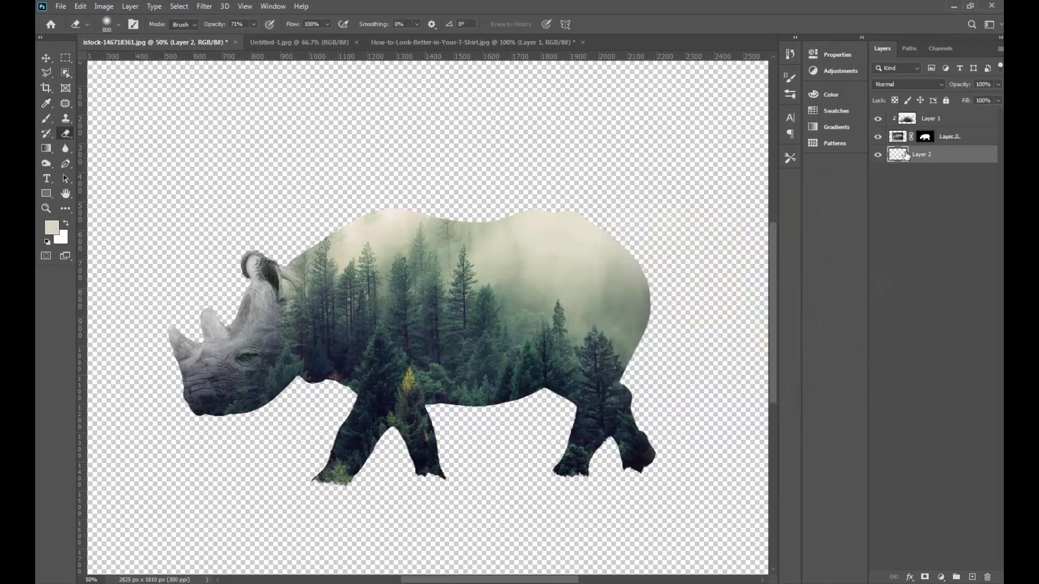
key("alt+BackSpace")
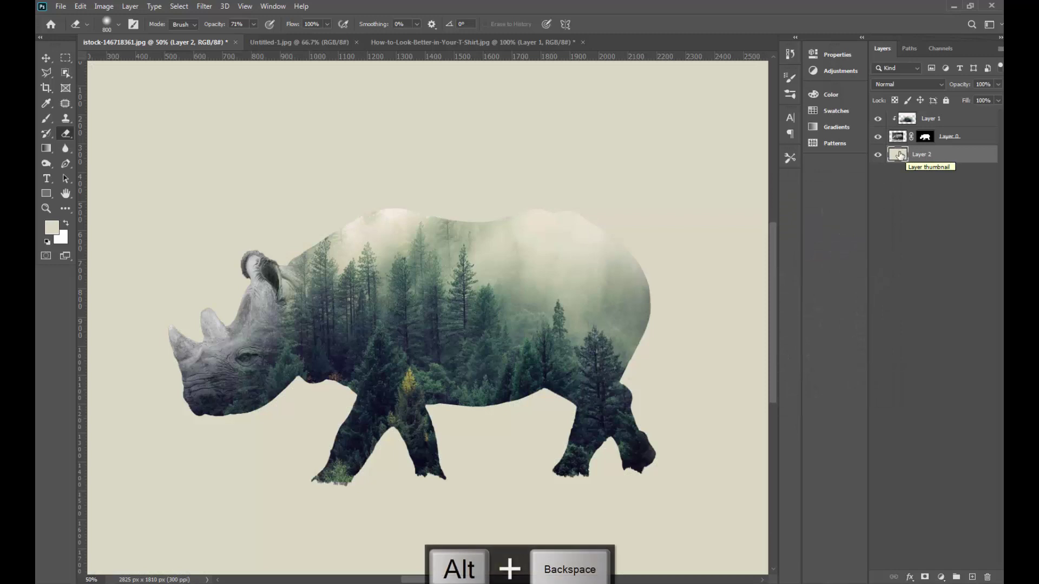
key("ctrl+minus")
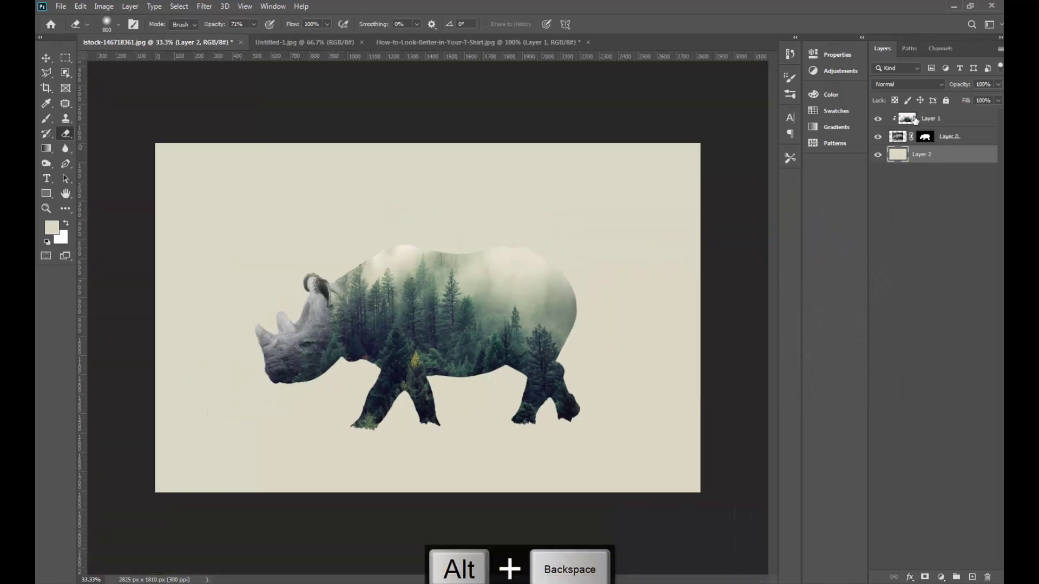
left_click(915, 119)
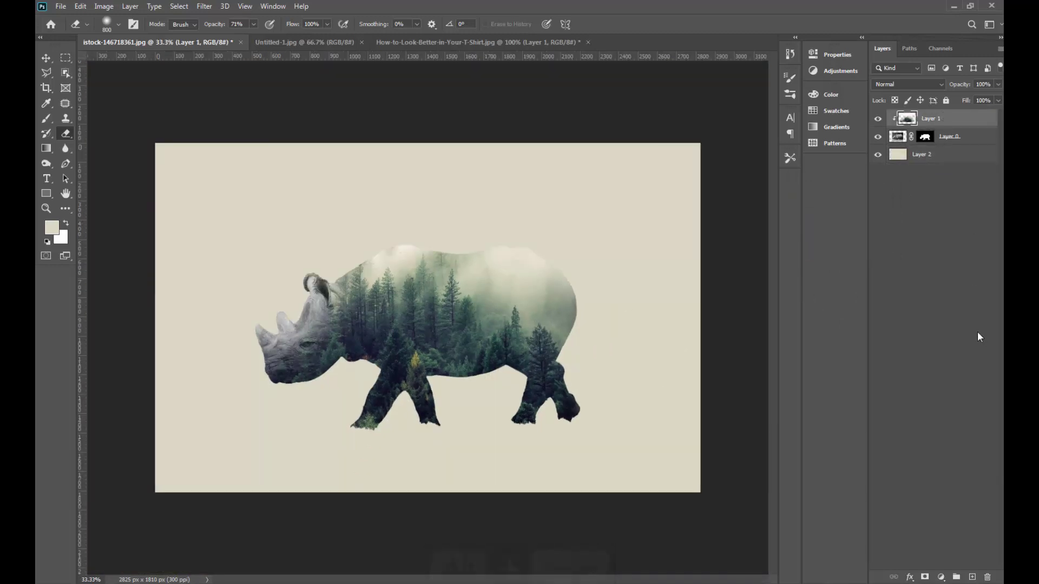
Duplicate the forest layer as Layer 1 copy and place it beneath the rhino layer
key("ctrl+j")
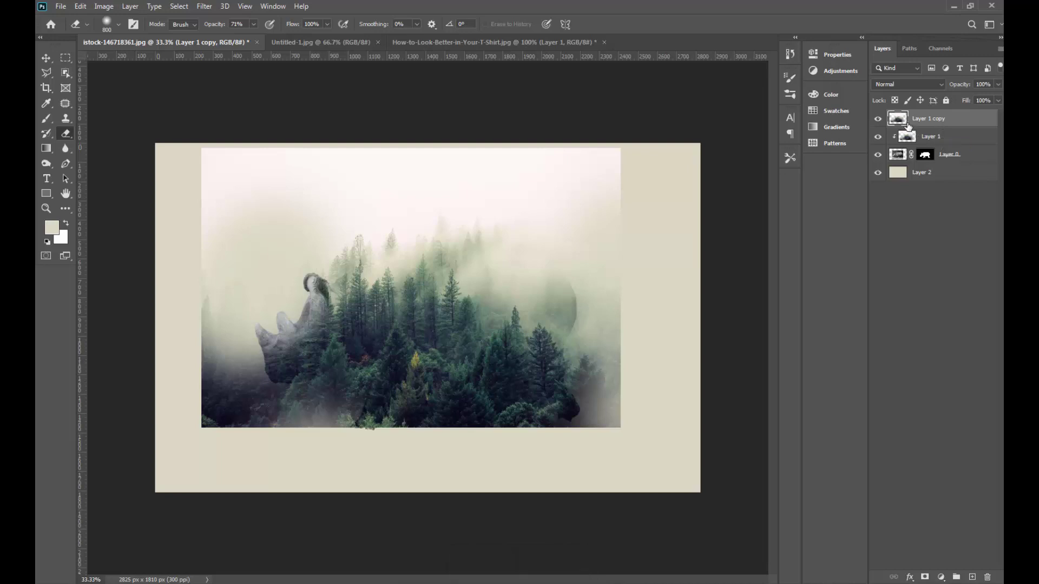
left_click_drag(943, 124, 948, 156)
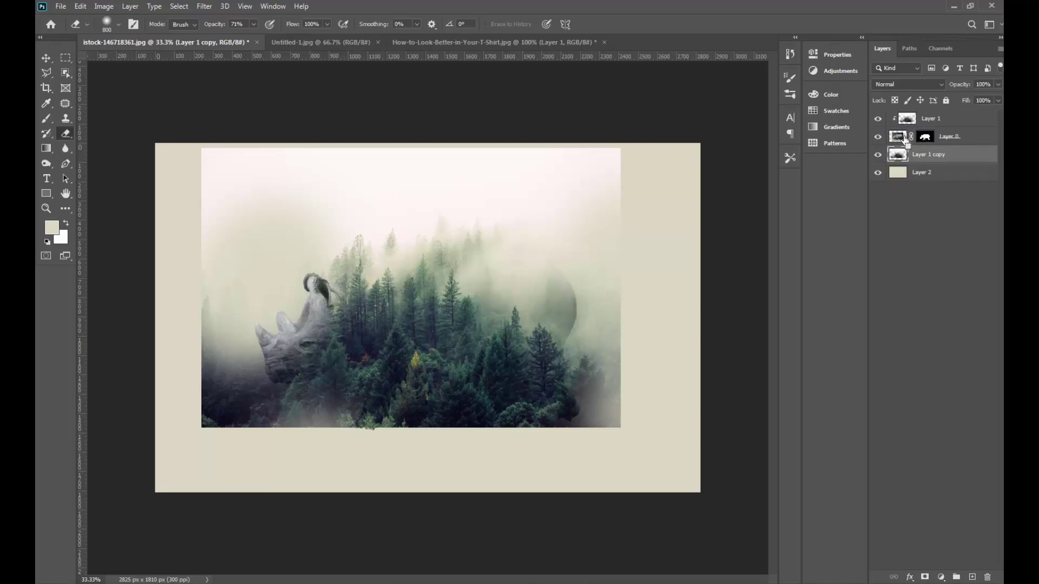
left_click(926, 139, "ctrl")
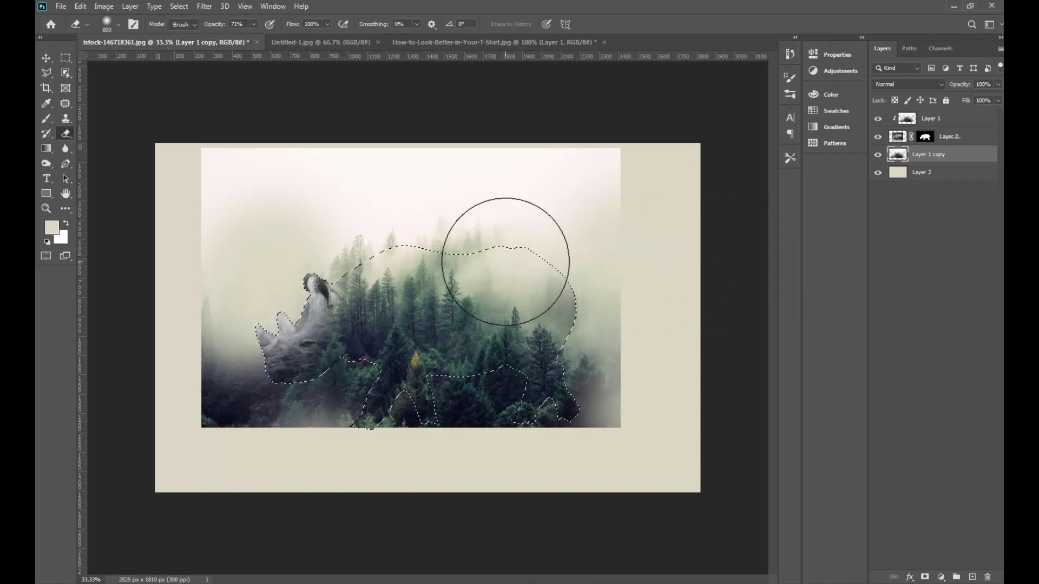
key("ctrl+d")
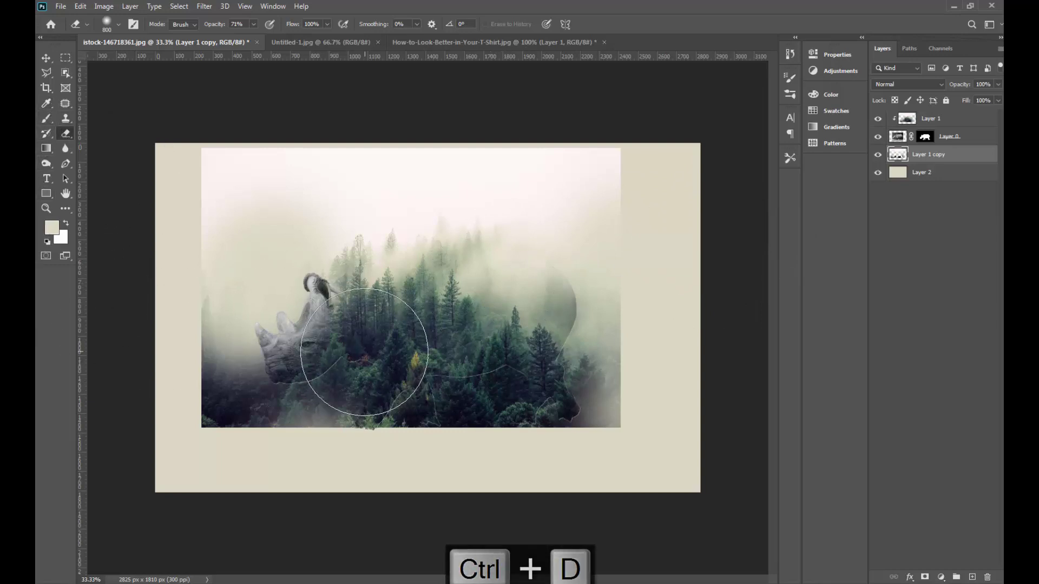
key("bracketleft")
key("bracketleft")
key("bracketleft")
key("bracketleft")
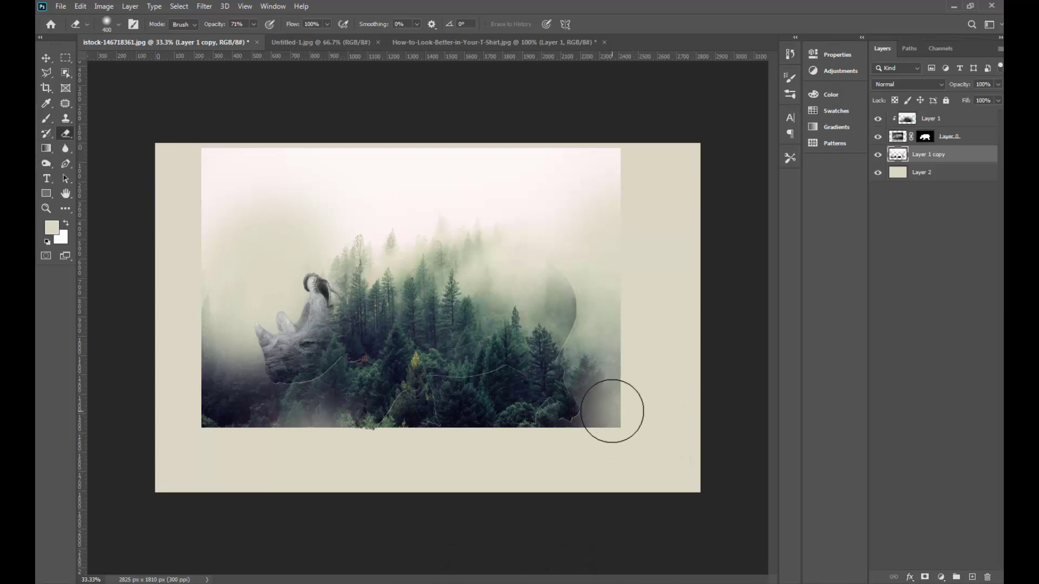
At 100% eraser opacity, erase the forest copy around and between the legs and along the top
mouse_move(610, 413)
left_mouse_down()
mouse_move(535, 406)
mouse_move(481, 431)
left_mouse_up()
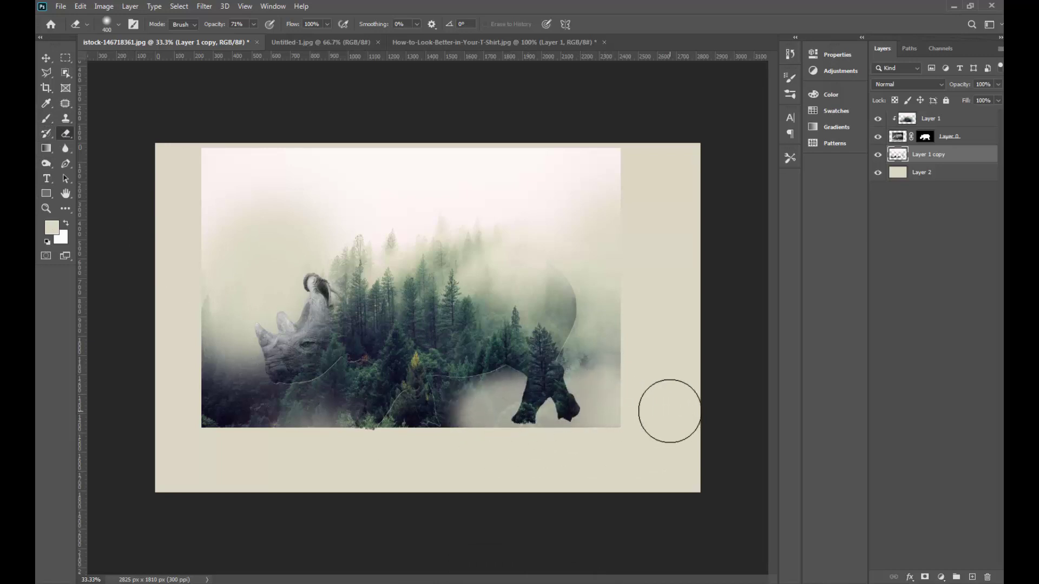
key("bracketright")
key("bracketright")
key("bracketright")
key("bracketright")
key("bracketright")
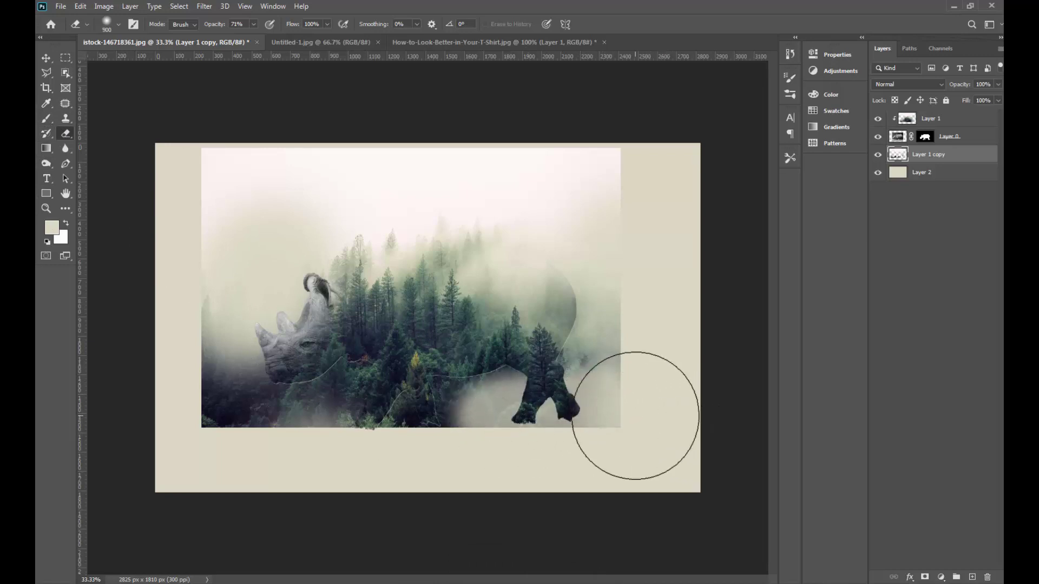
key("bracketleft")
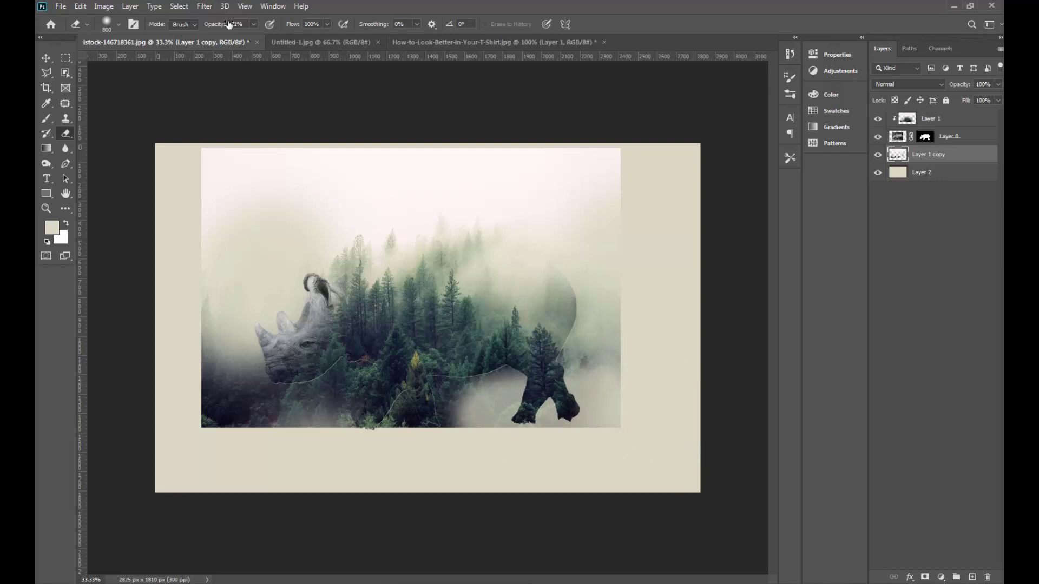
left_click(252, 25)
left_click_drag(284, 40, 343, 24)
key("bracketleft")
key("bracketleft")
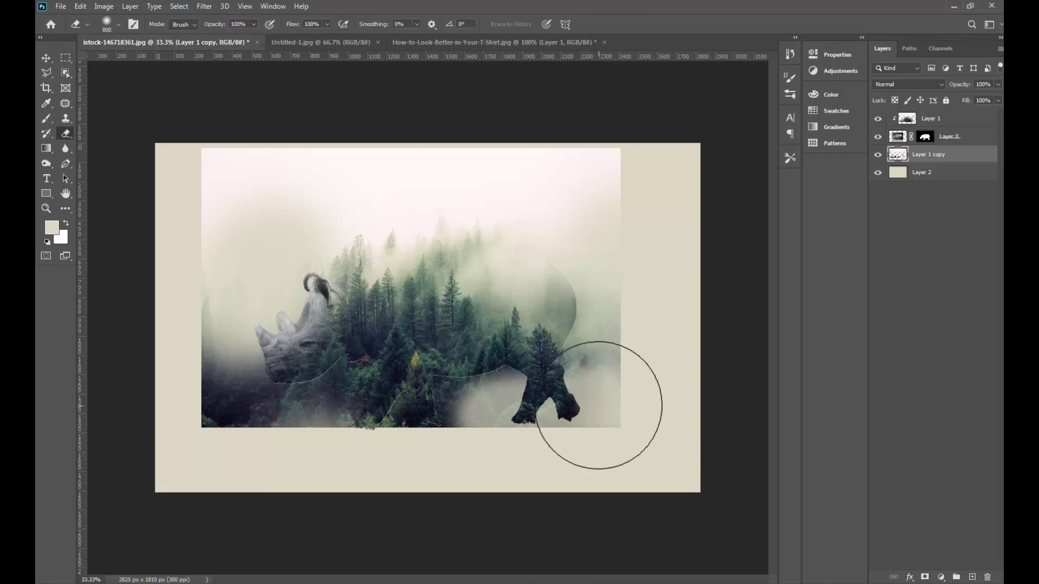
mouse_move(643, 418)
left_mouse_down()
mouse_move(538, 416)
mouse_move(663, 376)
mouse_move(637, 359)
mouse_move(476, 441)
mouse_move(314, 413)
mouse_move(359, 429)
mouse_move(192, 425)
mouse_move(176, 325)
left_mouse_up()
key("bracketright")
key("bracketright")
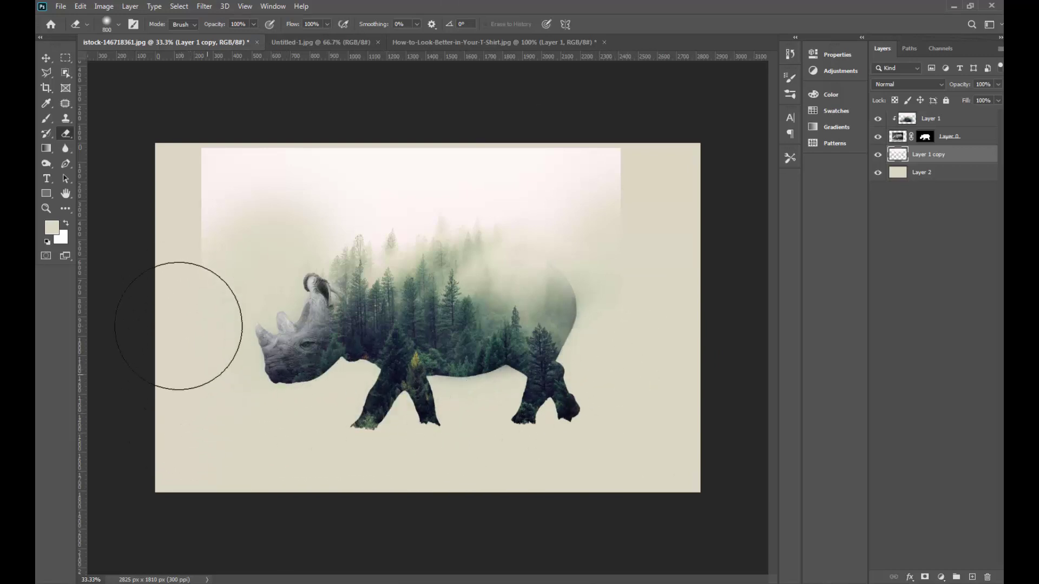
key("bracketright")
mouse_move(176, 163)
left_mouse_down()
mouse_move(429, 70)
mouse_move(383, 113)
mouse_move(626, 93)
mouse_move(666, 121)
mouse_move(498, 86)
mouse_move(638, 131)
mouse_move(377, 88)
mouse_move(677, 181)
mouse_move(660, 197)
mouse_move(648, 193)
left_mouse_up()
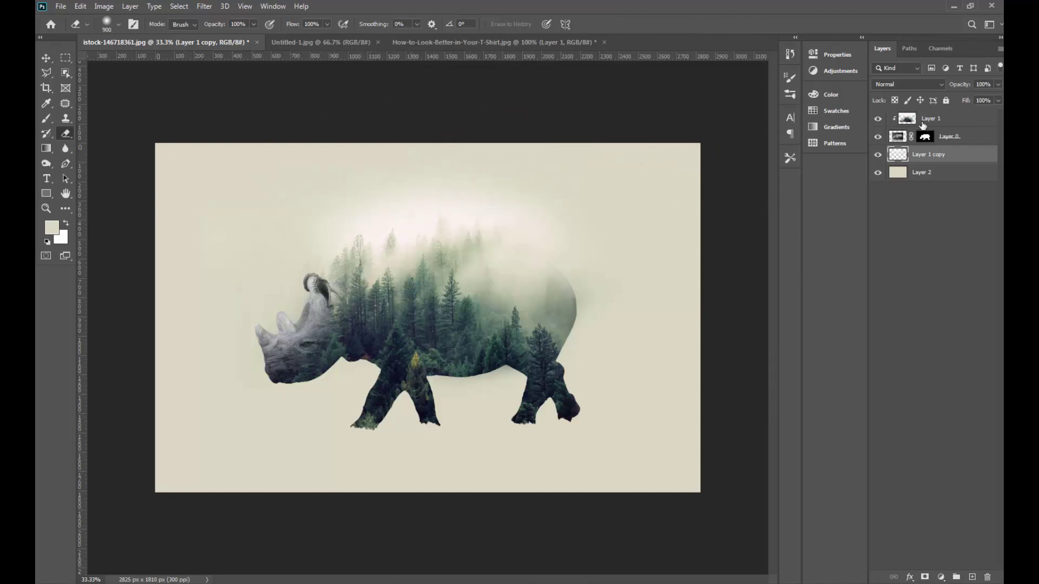
left_click(910, 120)
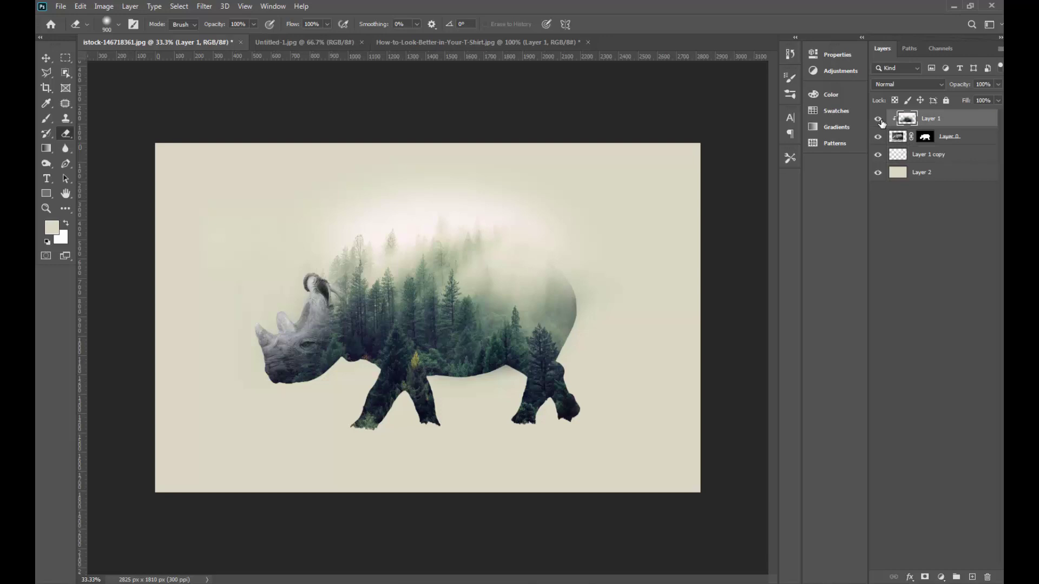
left_click(879, 154)
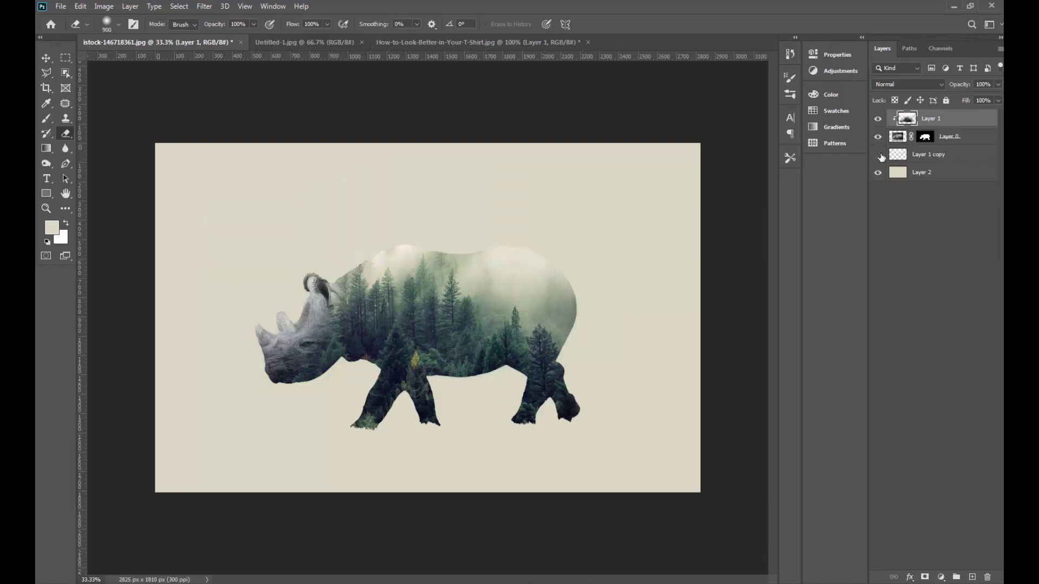
left_click(878, 155)
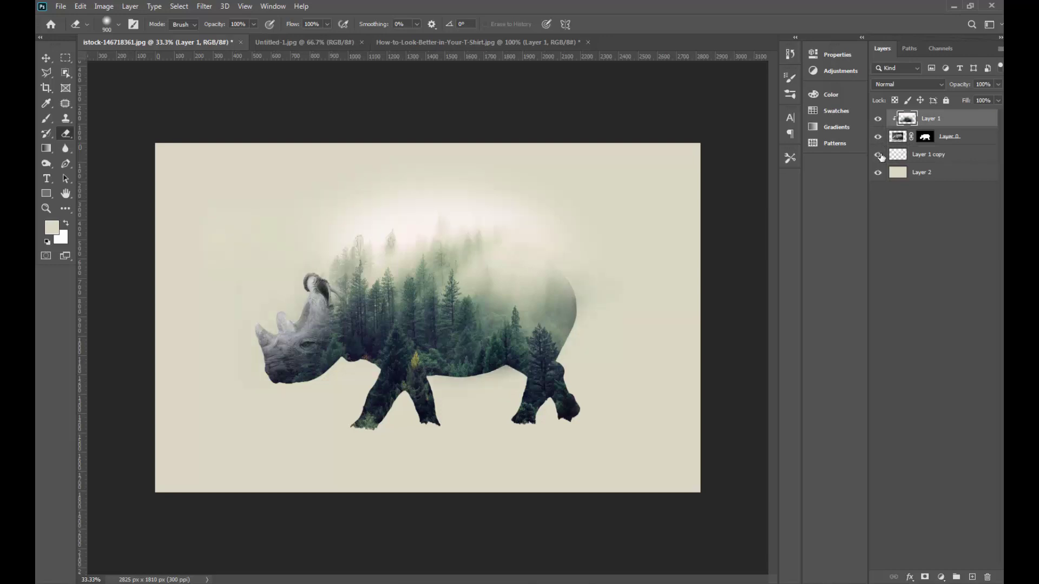
left_click(953, 157)
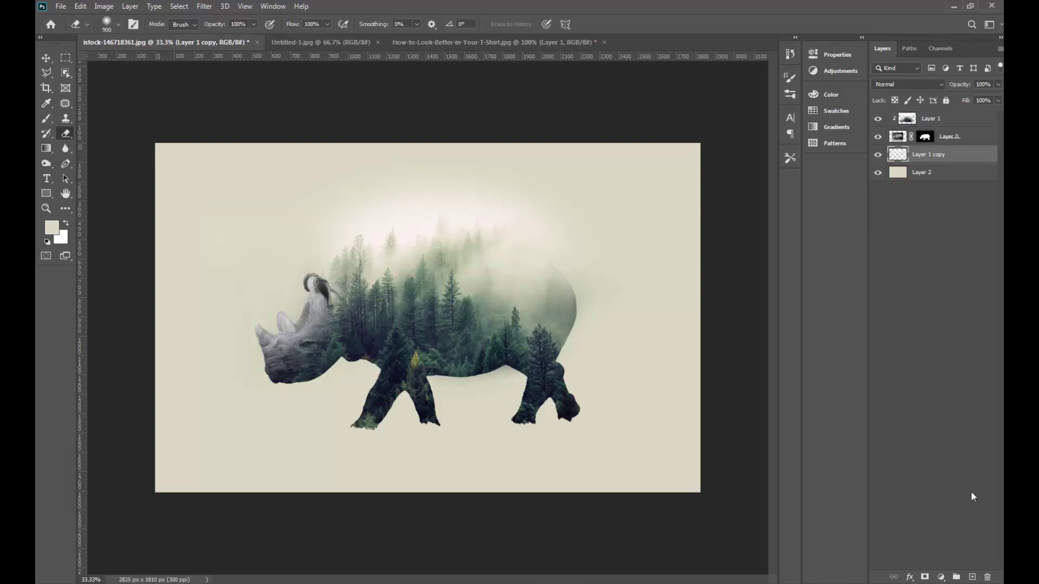
Add a Brightness/Contrast layer (brightness -16, contrast 8) at the top of the stack
left_click(941, 578)
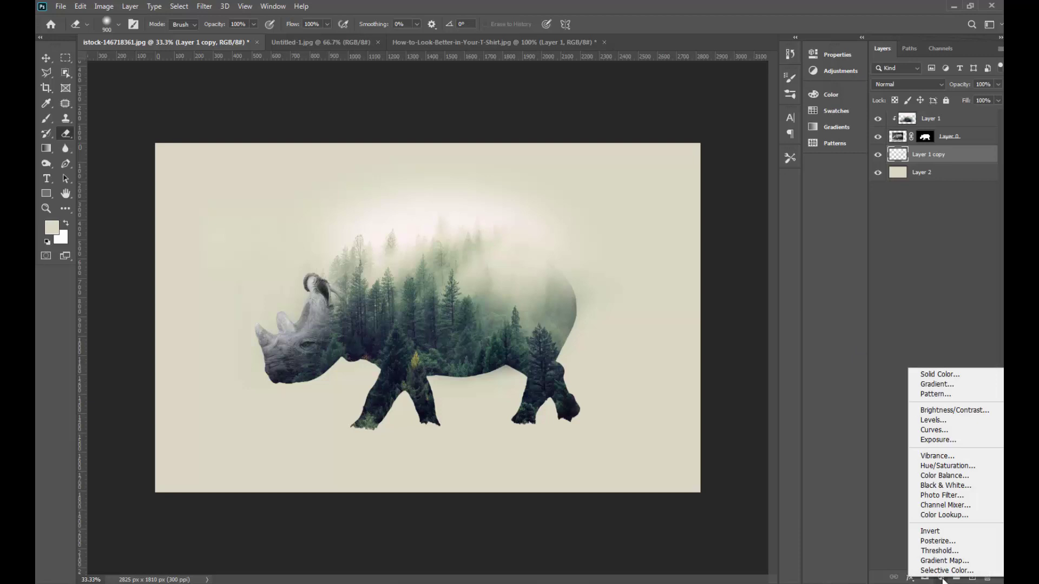
left_click(958, 411)
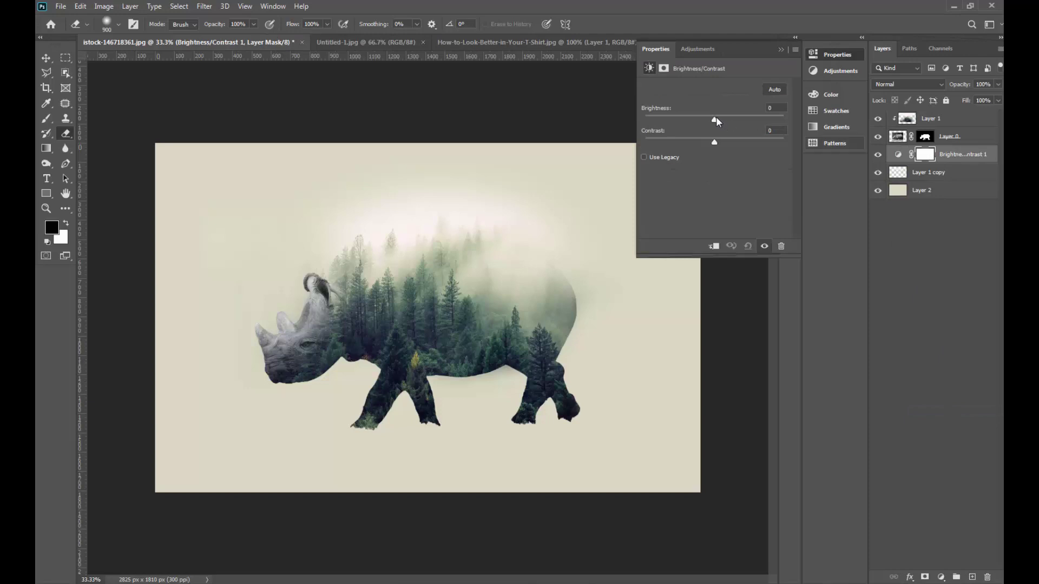
left_click_drag(713, 118, 709, 119)
left_click_drag(713, 118, 708, 117)
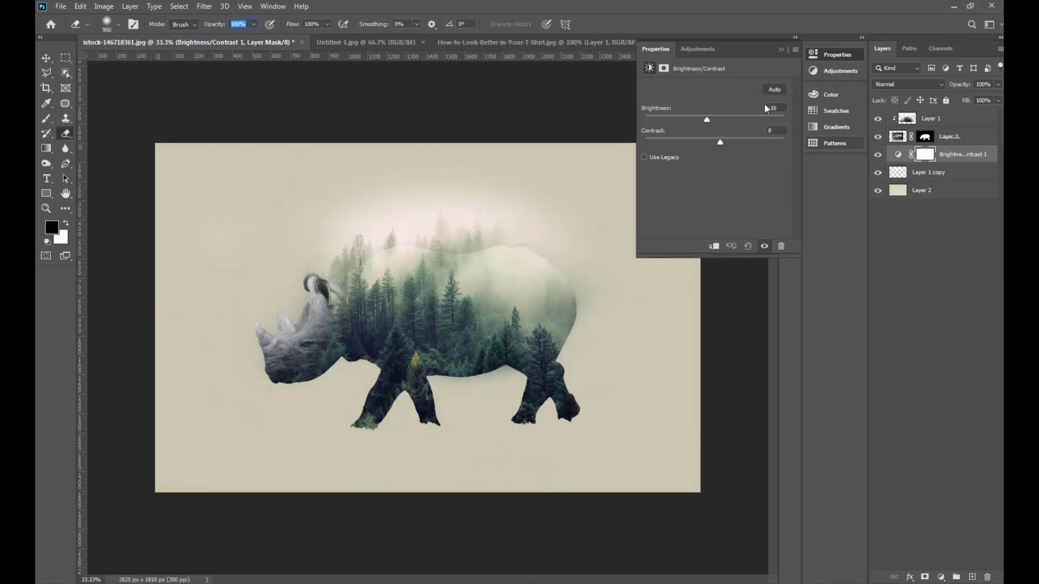
left_click(781, 49)
left_click_drag(964, 155, 964, 115)
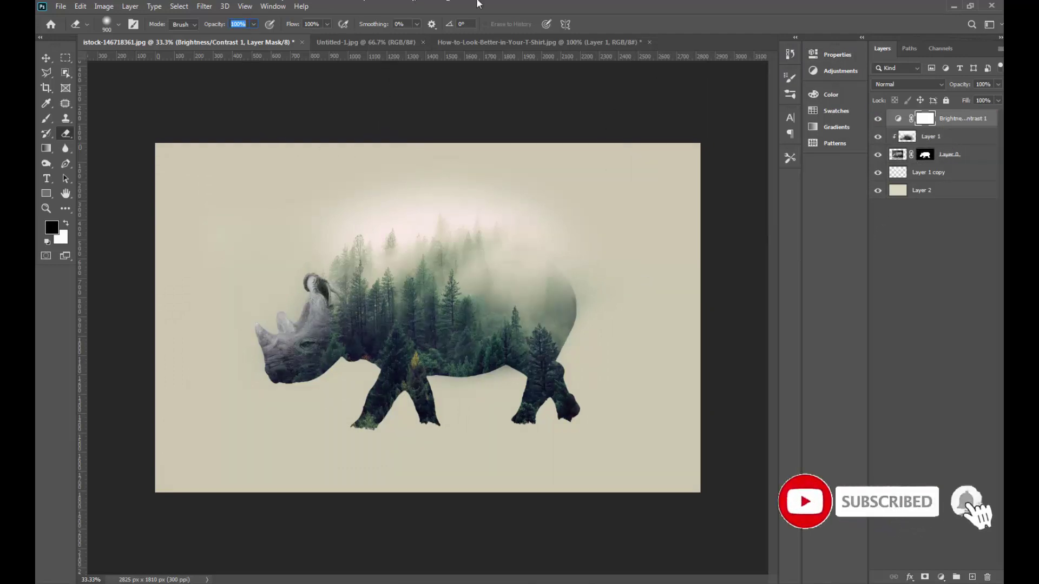
Refill Layer 2 with pale pink f7eae3 sampled from the rhino's misty glow
left_click(45, 58)
key("ctrl+minus")
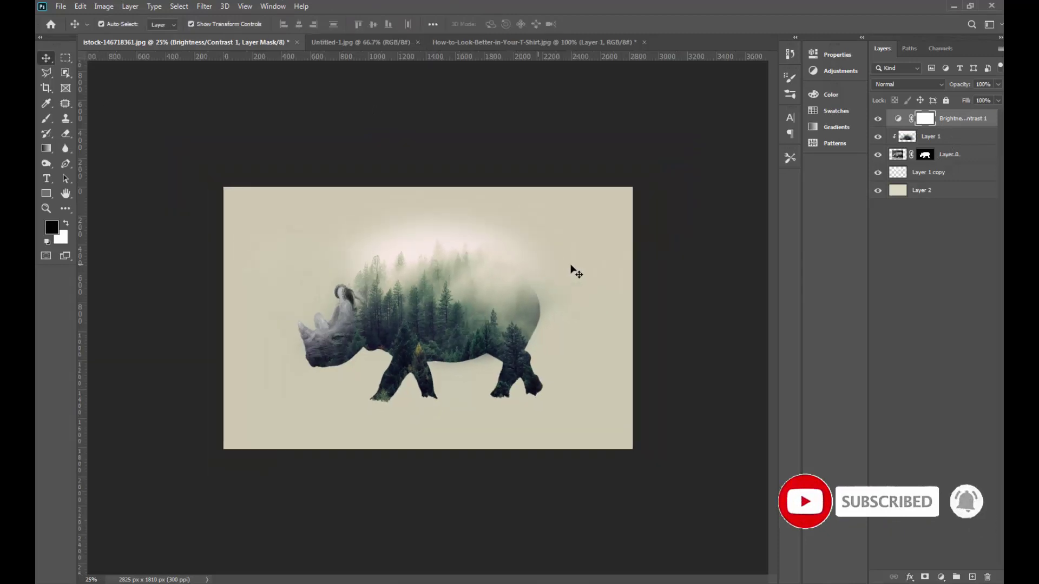
left_click(920, 190)
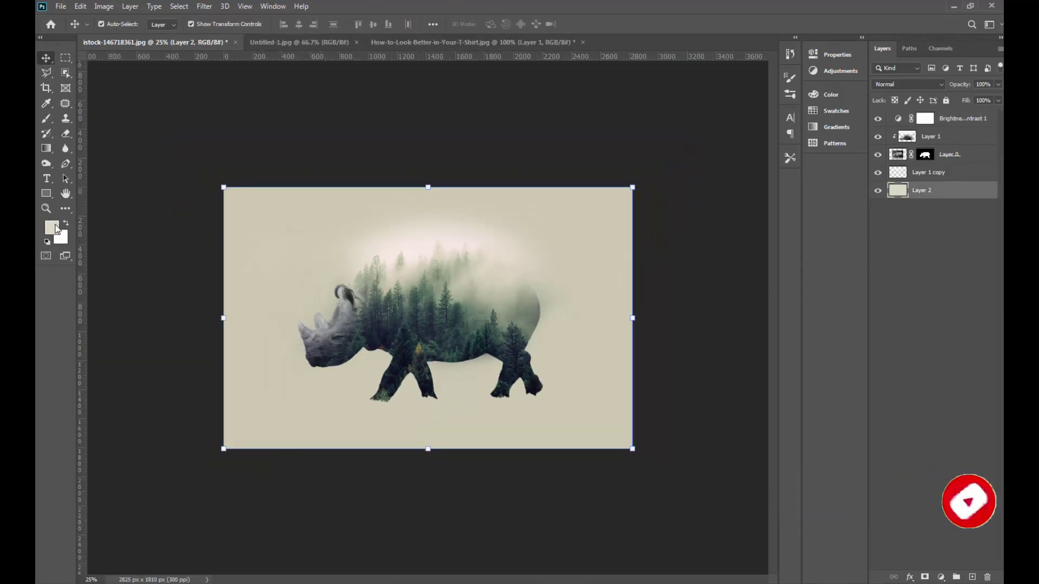
left_click(52, 227)
left_click(396, 251)
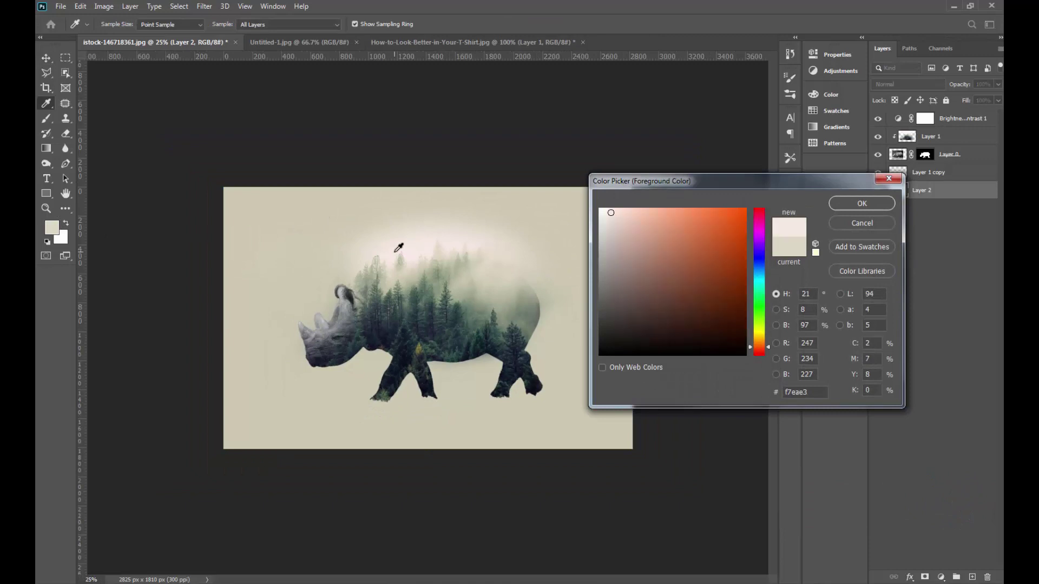
left_click(858, 208)
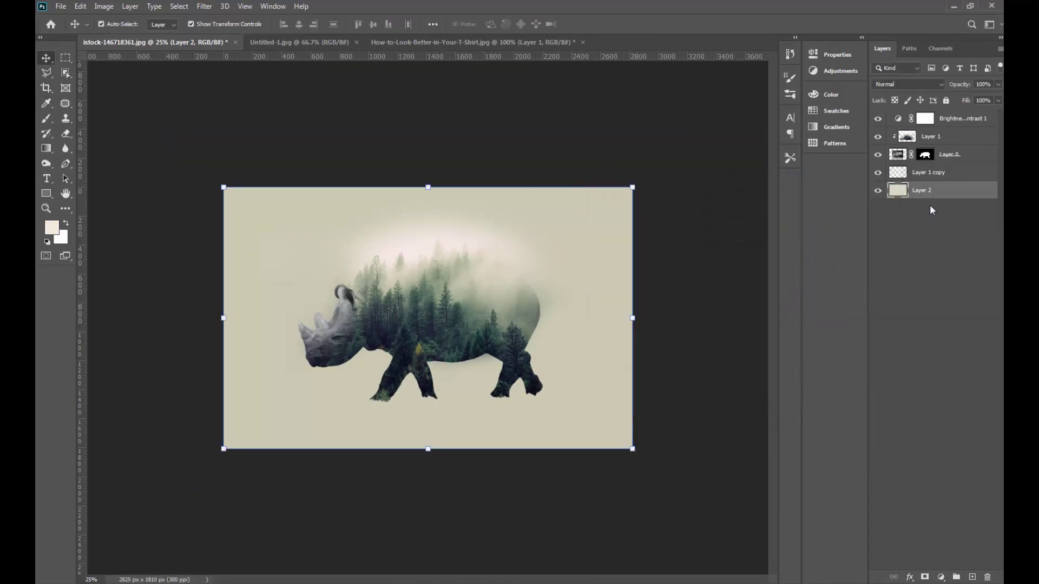
key("alt+BackSpace")
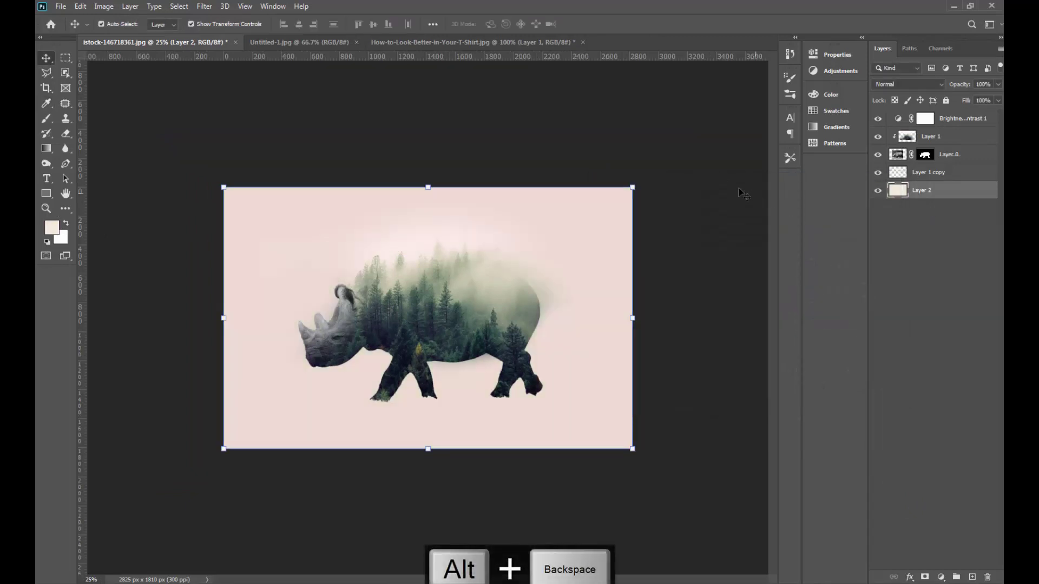
left_click(439, 140)
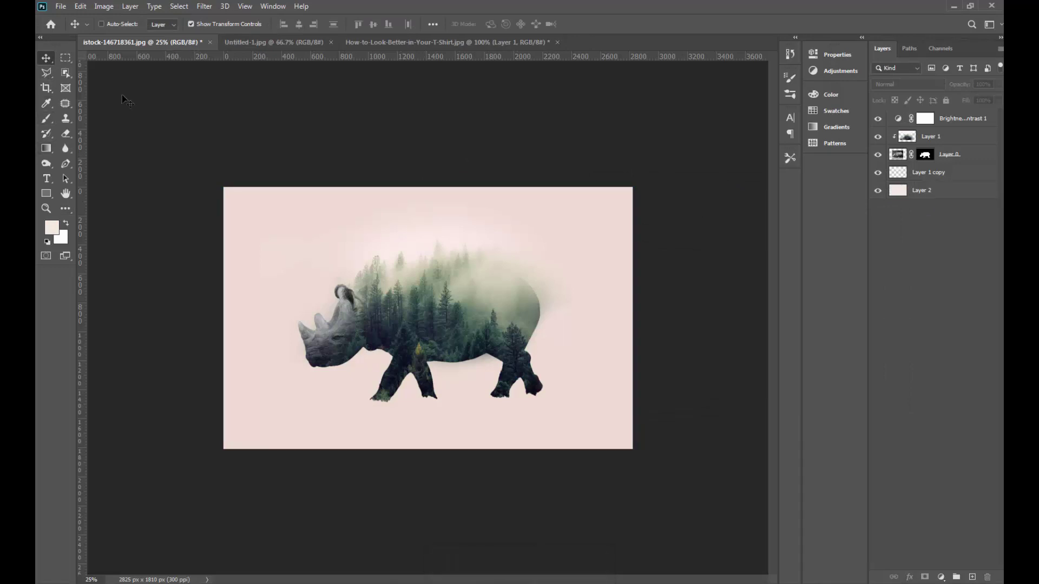
key("ctrl+equal")
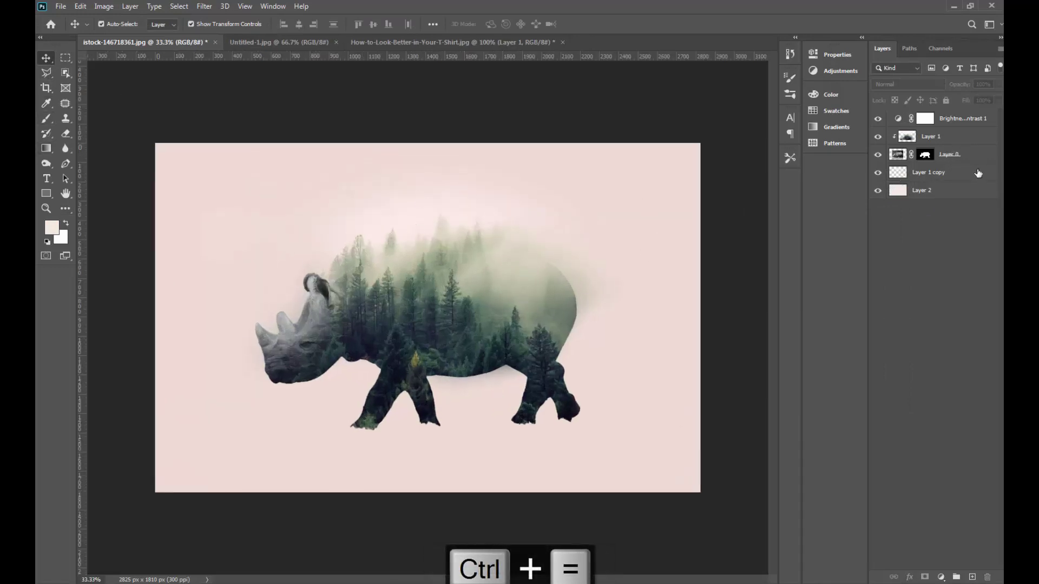
Drag the rhino artwork layers, including Brightness/Contrast, into the T-shirt mockup document
left_click(979, 173)
left_click(980, 137, "shift")
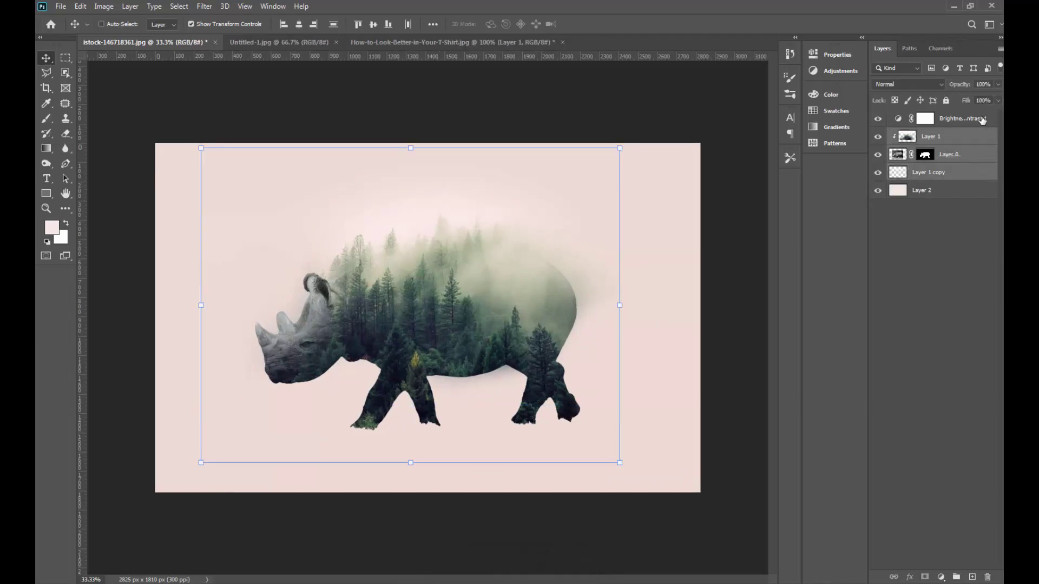
left_click(983, 119, "shift")
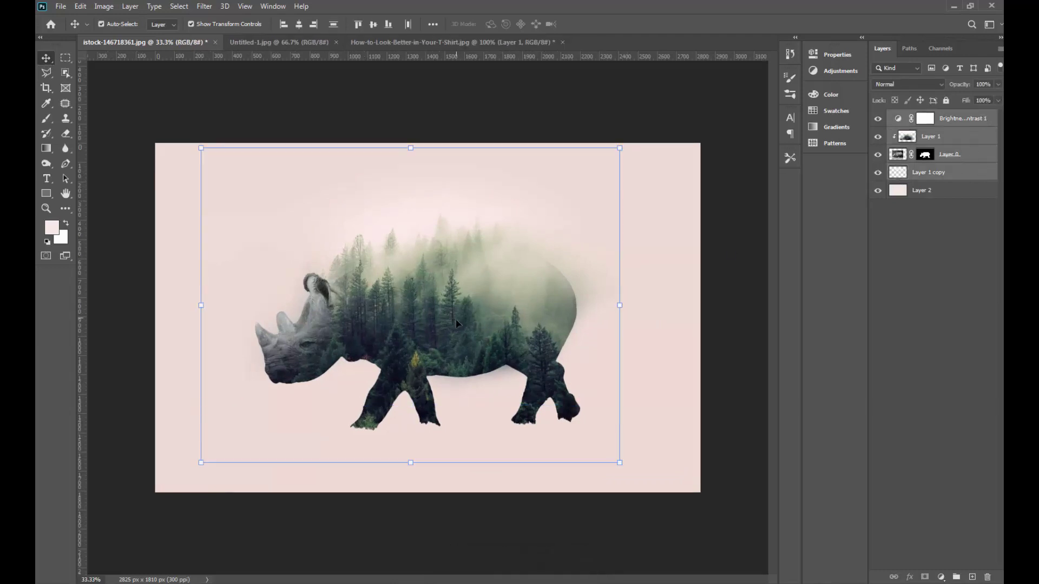
left_click_drag(457, 324, 453, 52)
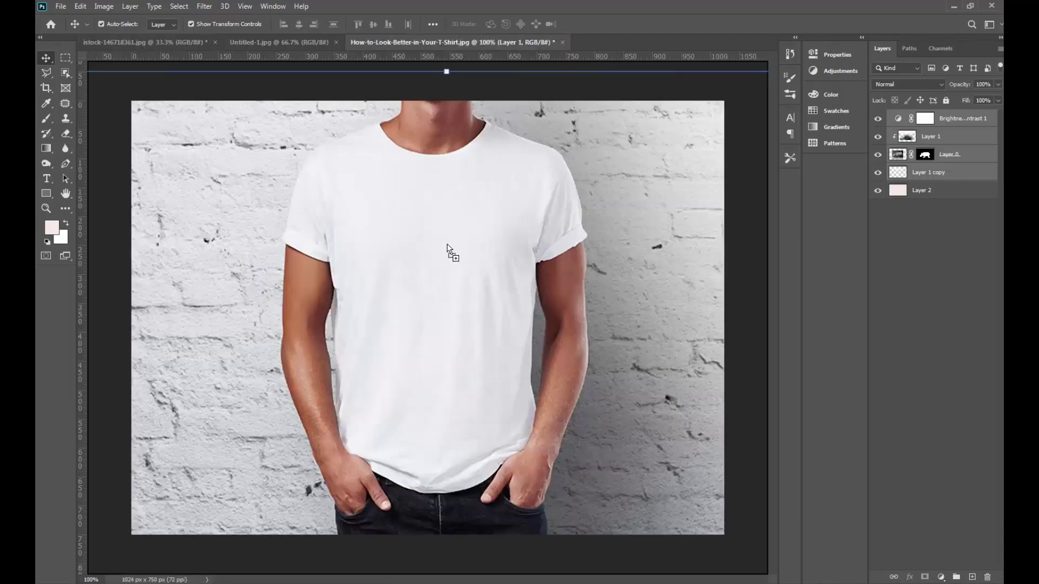
left_click_drag(453, 53, 447, 244)
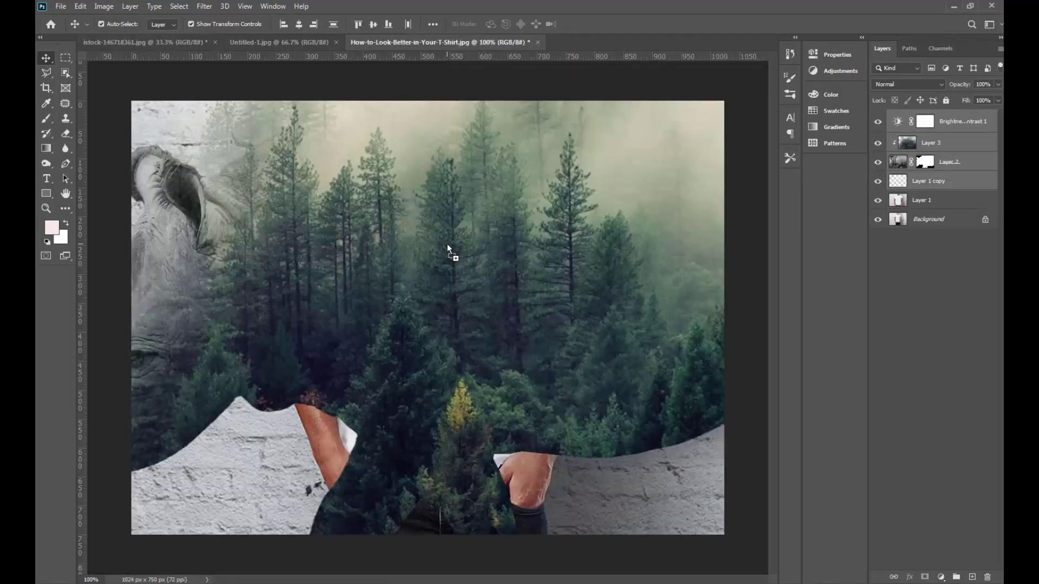
Scale the rhino down and centre it on the shirt's chest
key("ctrl+minus")
key("ctrl+minus")
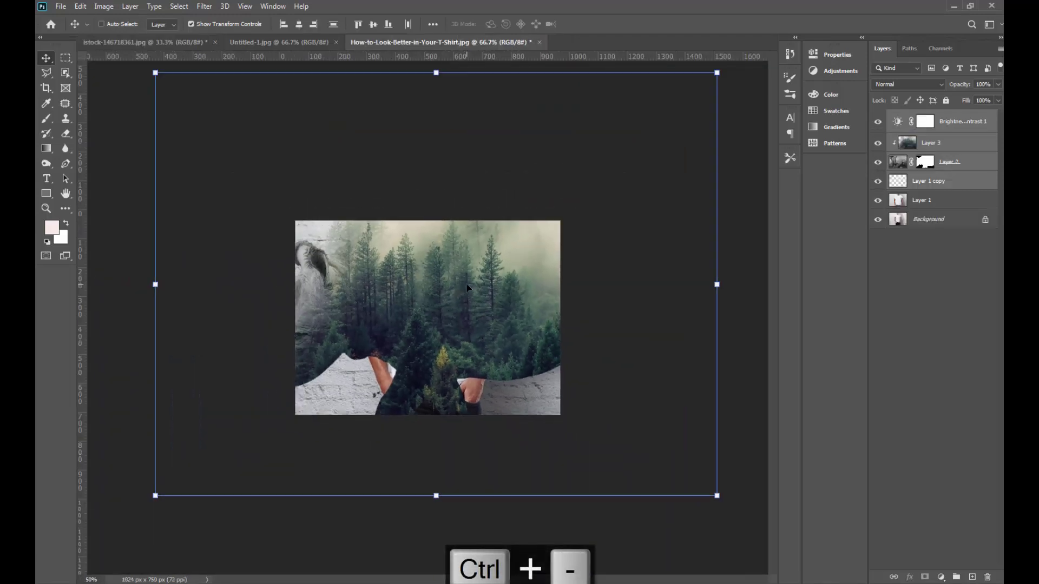
key("ctrl+minus")
key("ctrl+minus")
mouse_move(589, 180)
left_mouse_down()
mouse_move(493, 234)
mouse_move(450, 286)
left_mouse_up()
key("ctrl+plus")
key("ctrl+plus")
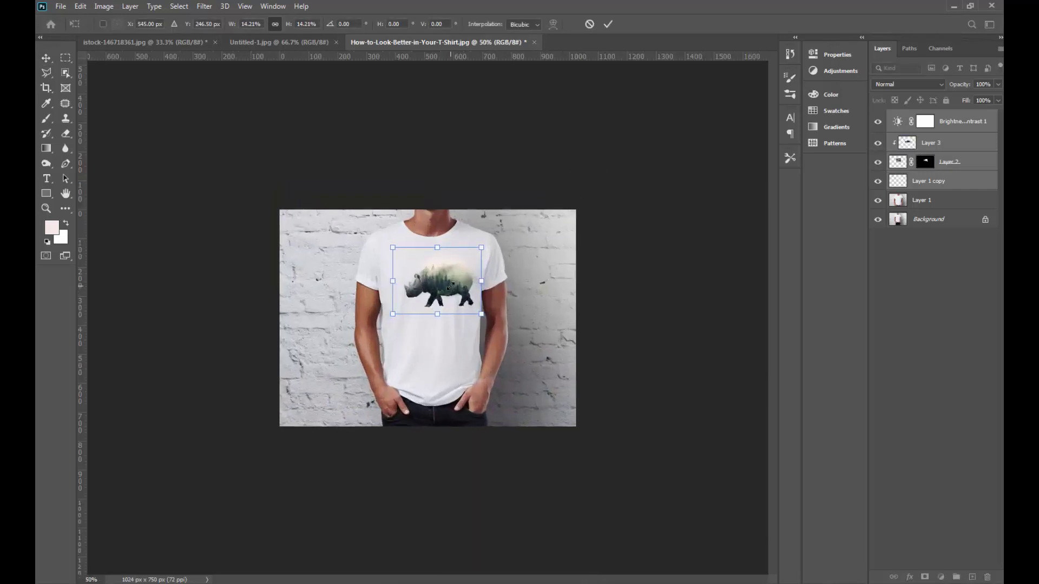
key("ctrl+plus")
key("ctrl+plus")
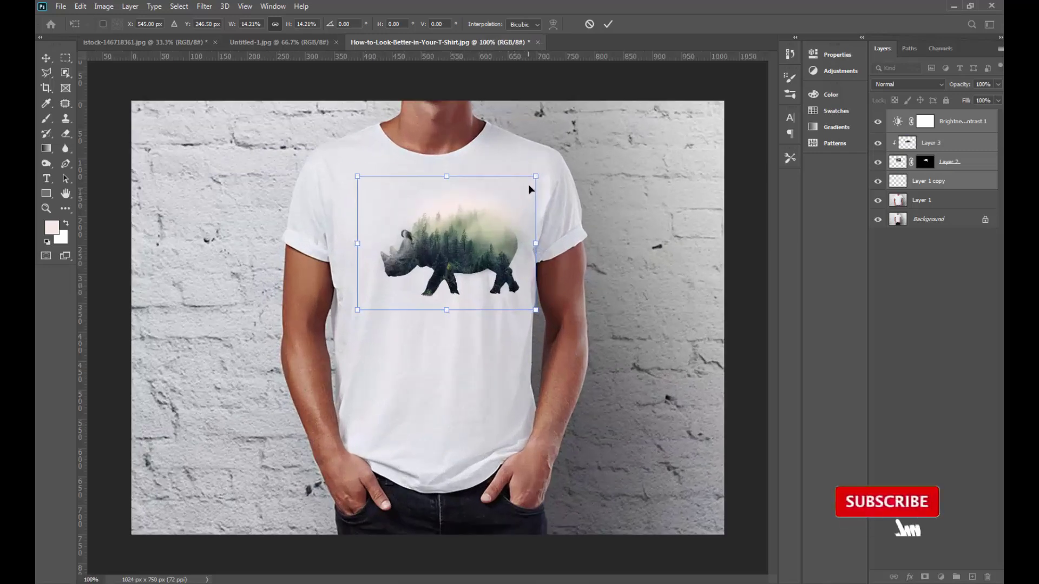
left_click_drag(539, 179, 560, 157)
left_click_drag(503, 223, 480, 212)
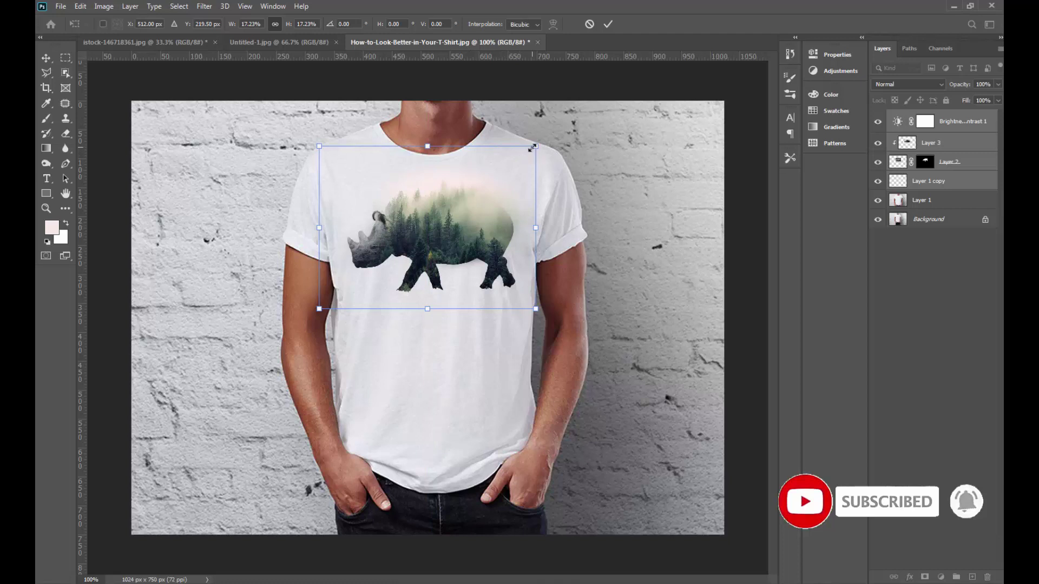
left_click_drag(533, 146, 526, 155)
left_click_drag(476, 216, 473, 219)
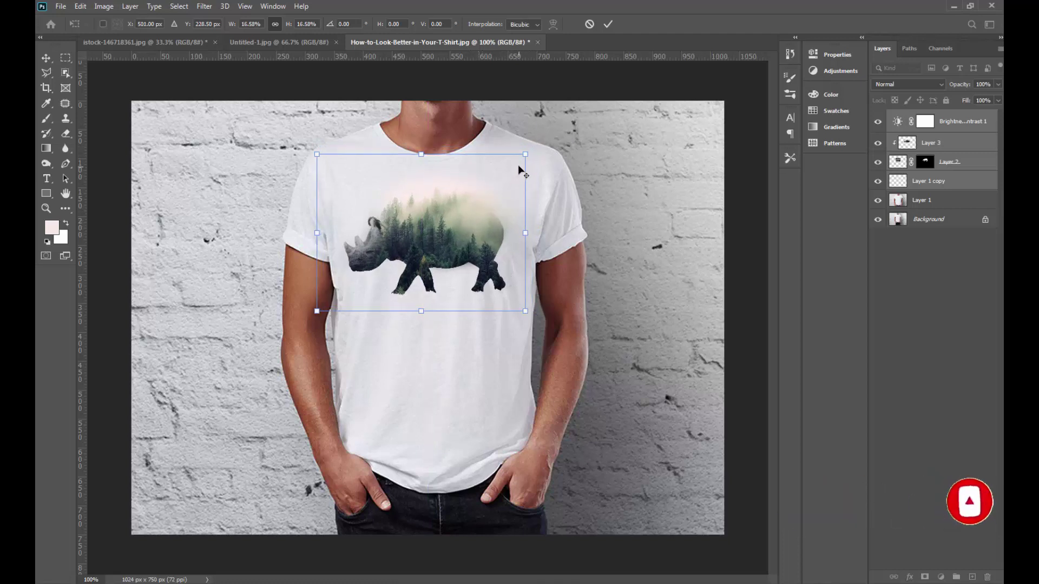
left_click_drag(518, 166, 514, 169)
key("Return")
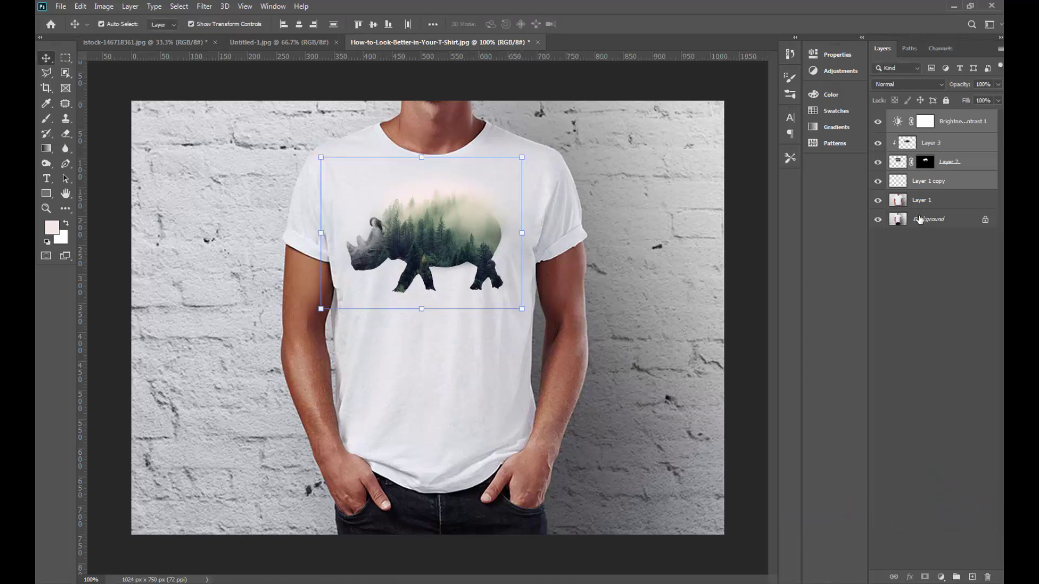
Merge the rhino layers into one and preview blend modes starting from Multiply
key("ctrl+e")
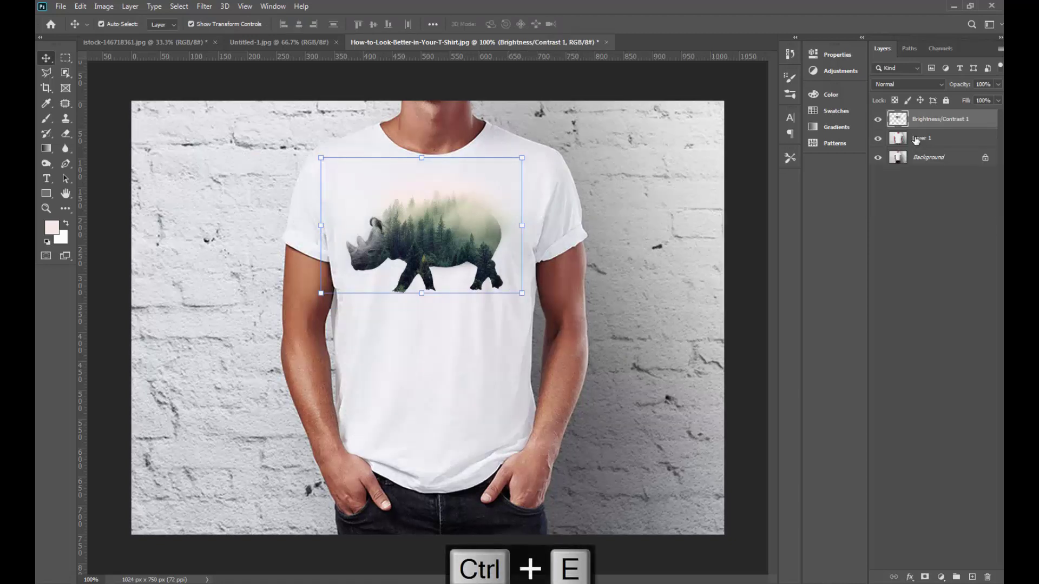
left_click(913, 85)
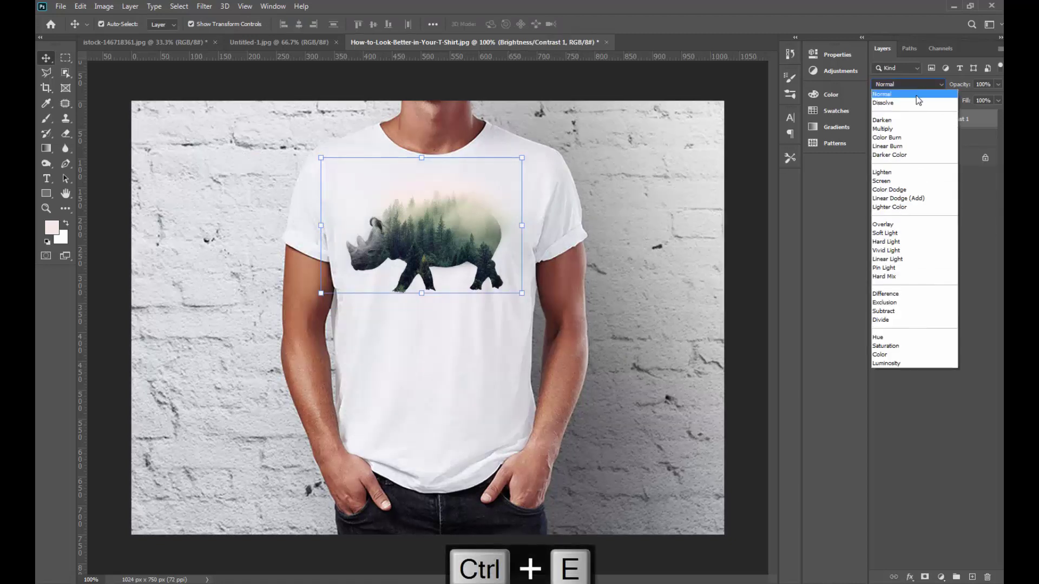
left_click(909, 121)
key("Down")
key("Down")
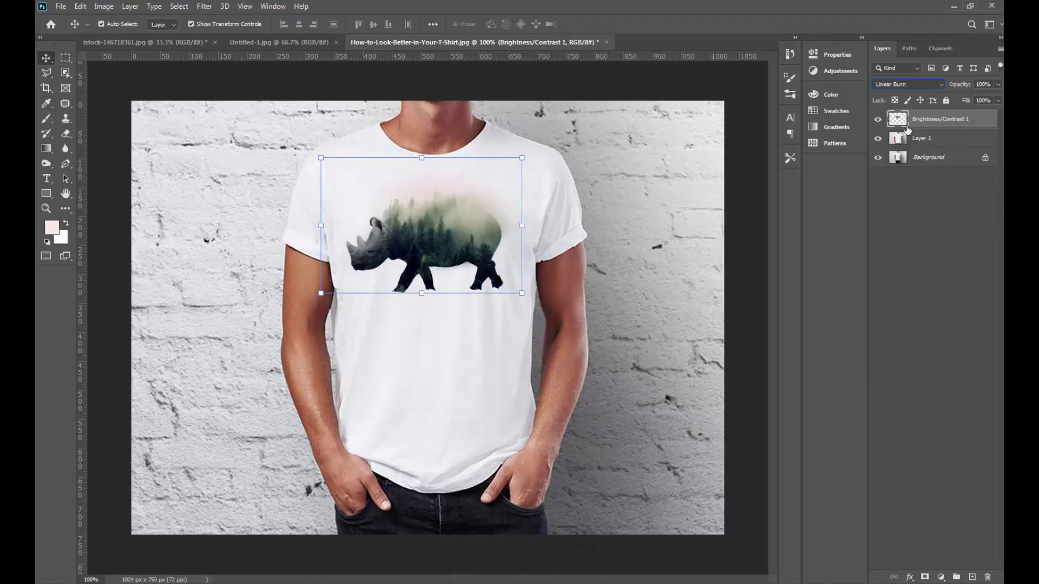
key("Down")
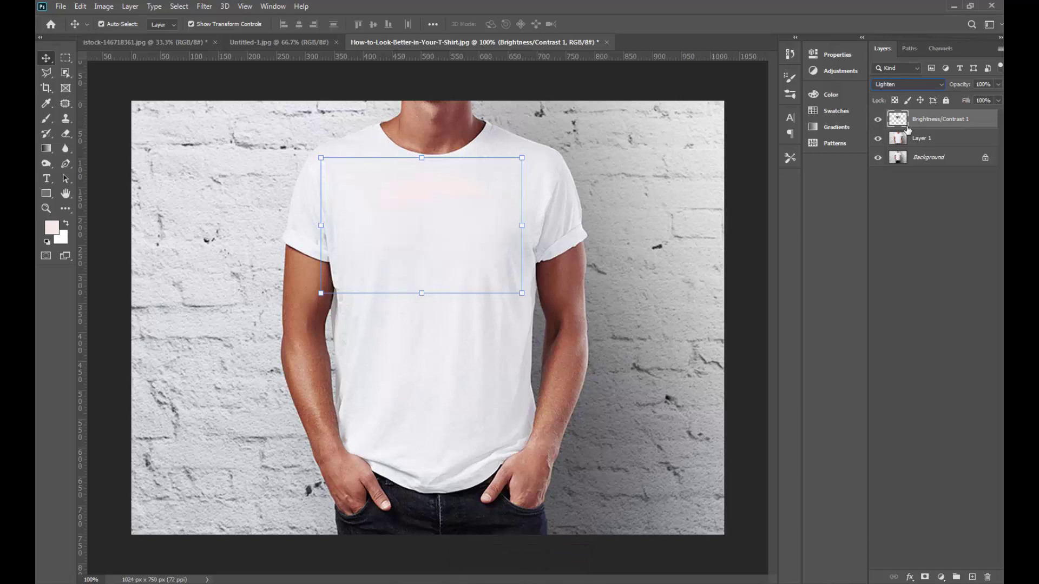
key("Down")
key("Down")
key("Down")
key("Down")
key("Down")
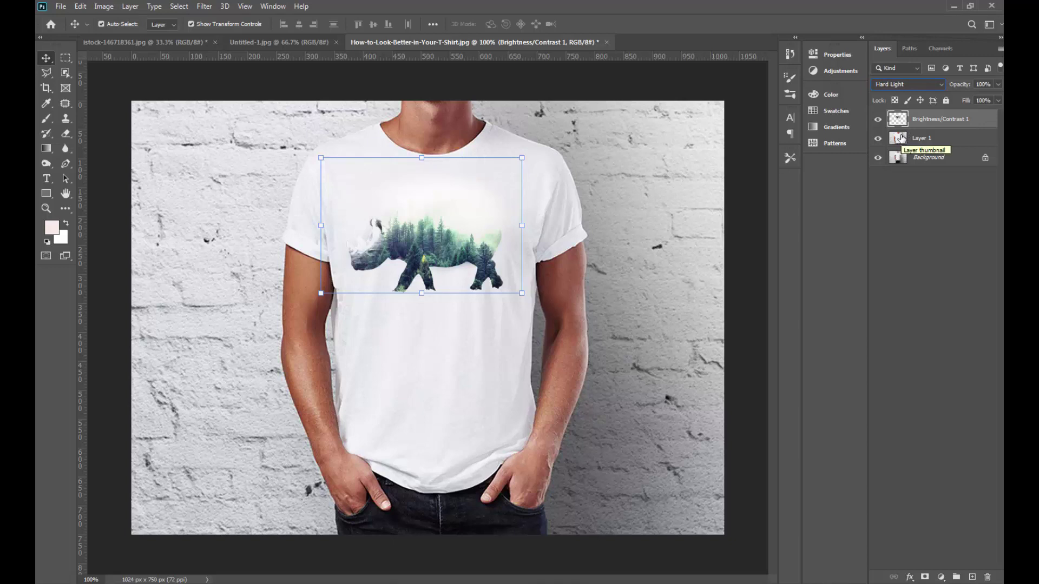
key("Down")
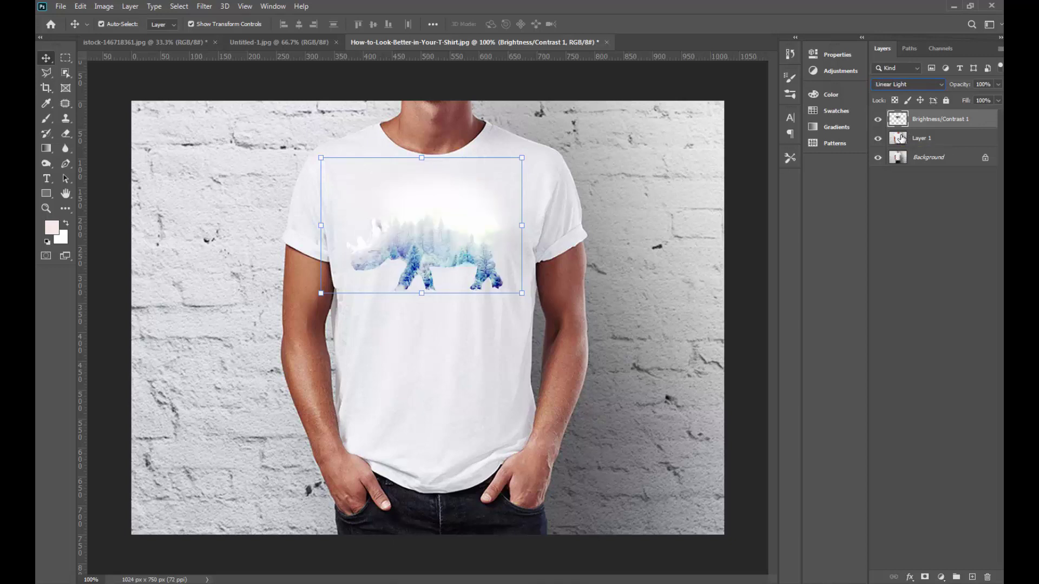
key("Down")
key("Down")
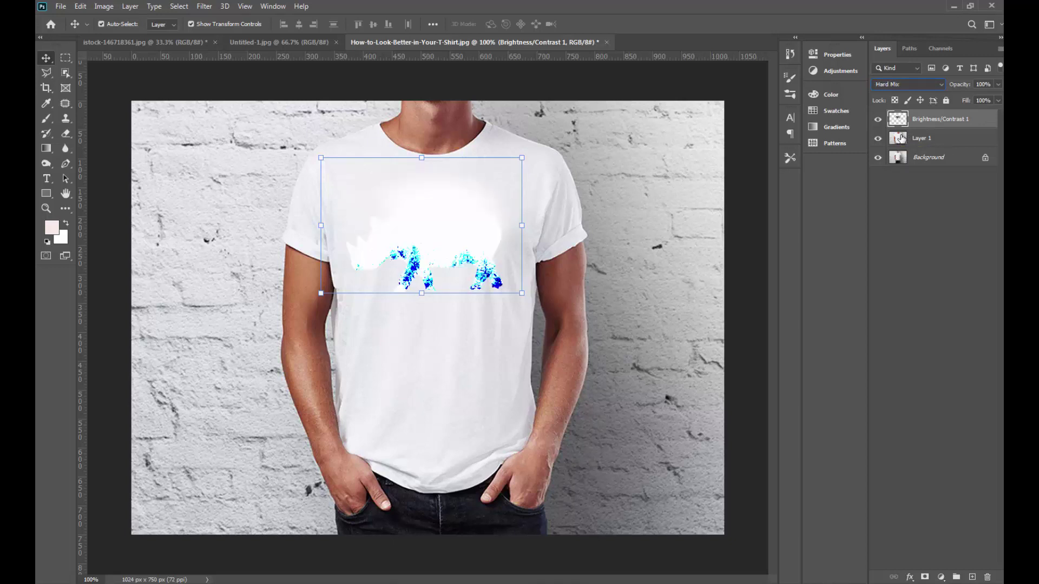
key("Down")
key("Down")
key("Down")
key("Down")
key("Down")
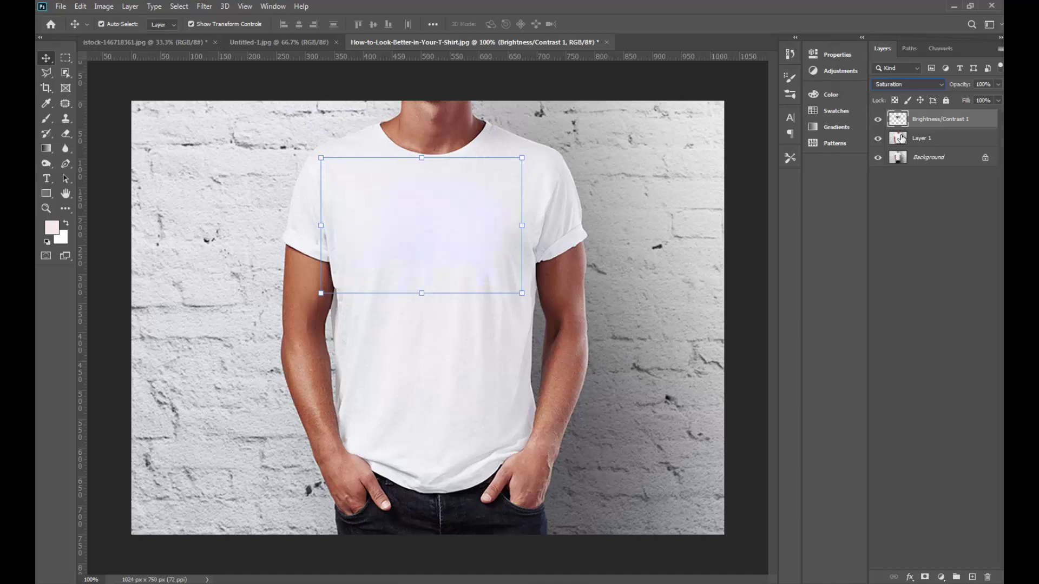
key("Down")
key("Down")
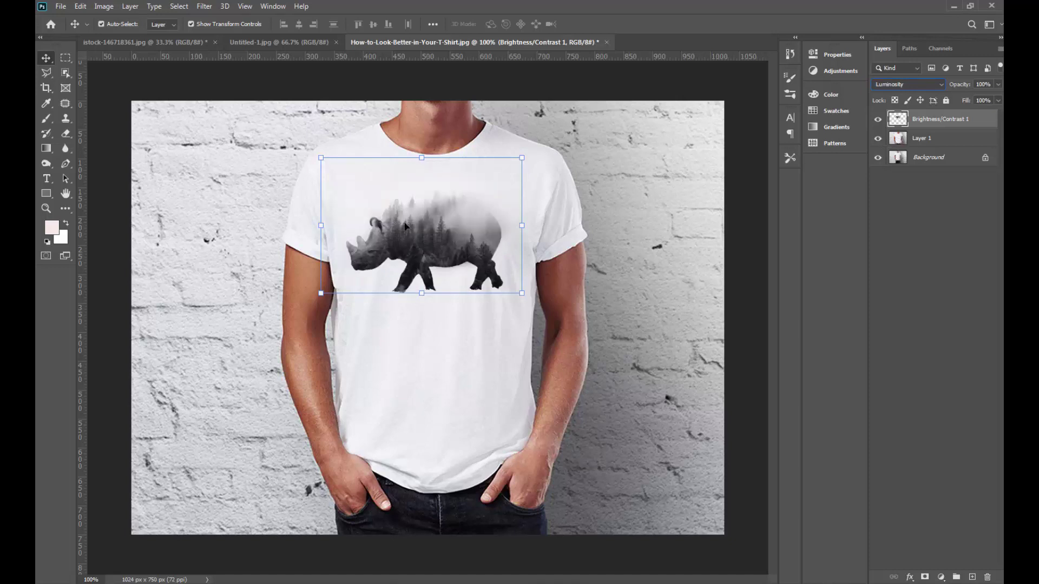
Set the merged rhino layer's blend mode to Multiply so it looks printed
left_click(408, 308)
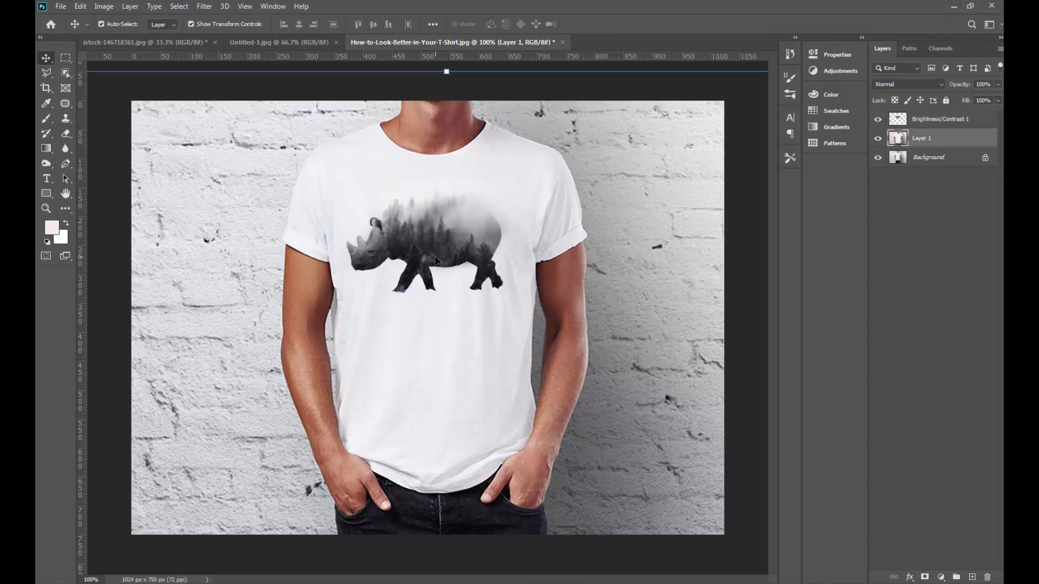
key("ctrl+plus")
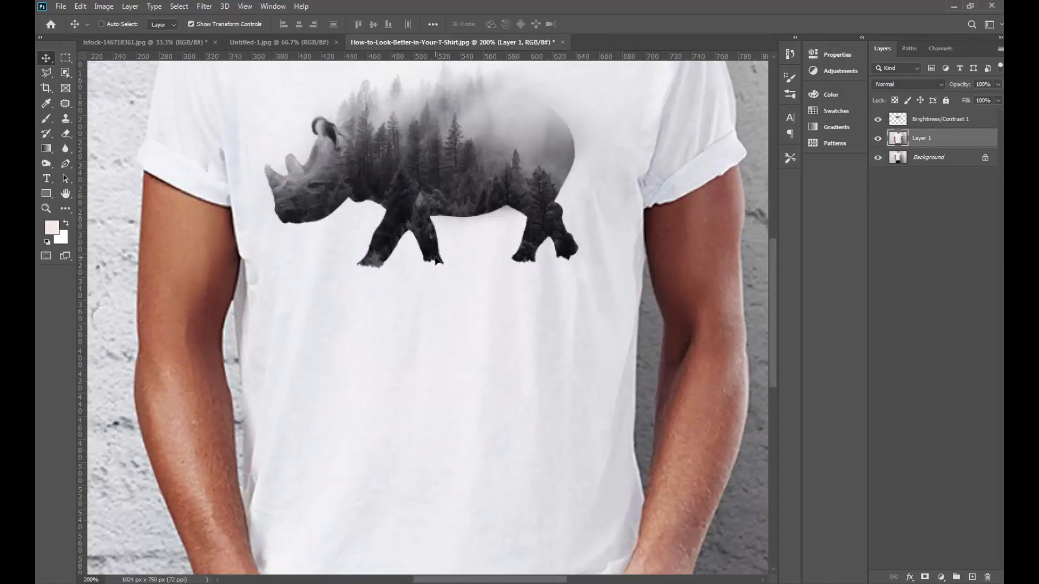
key("ctrl+minus")
key("ctrl+minus")
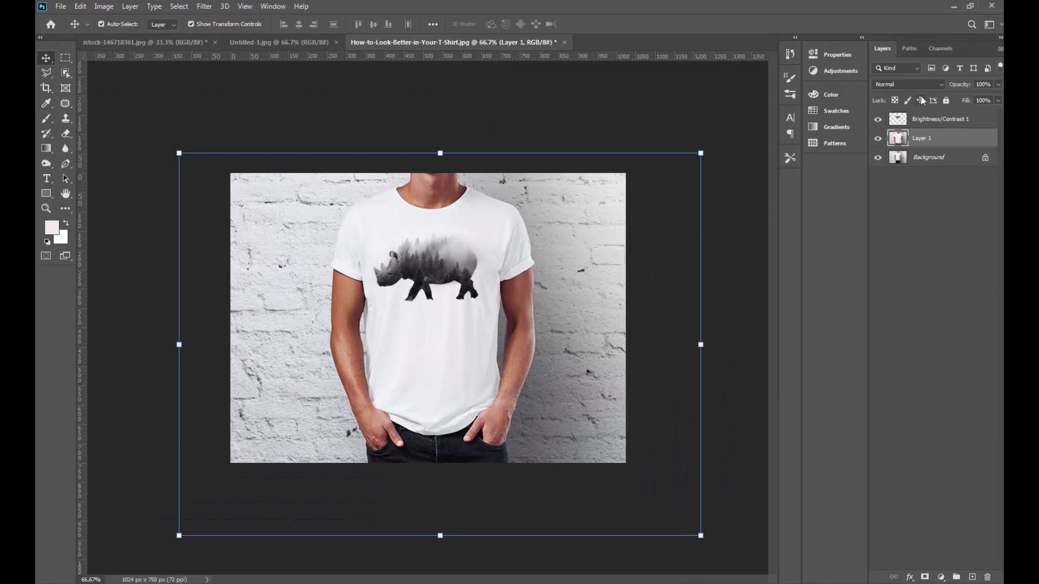
left_click(935, 119)
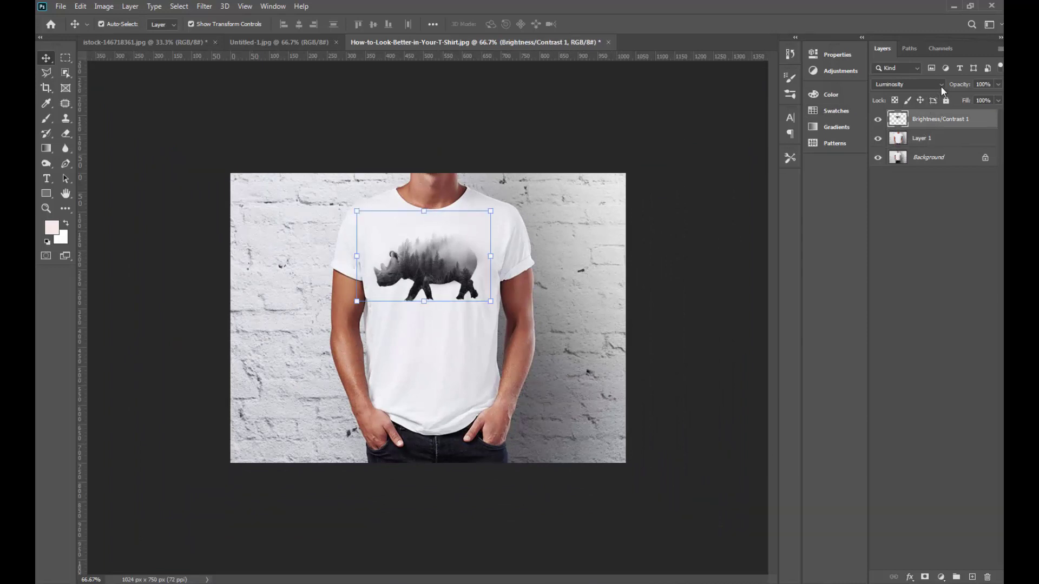
left_click(940, 85)
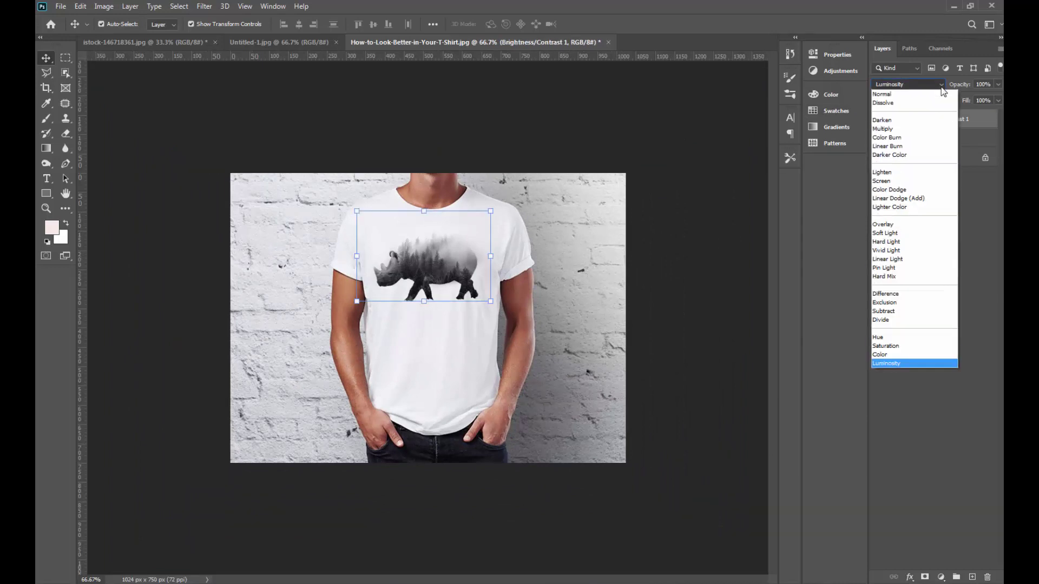
left_click(902, 128)
left_click(671, 190, "ctrl")
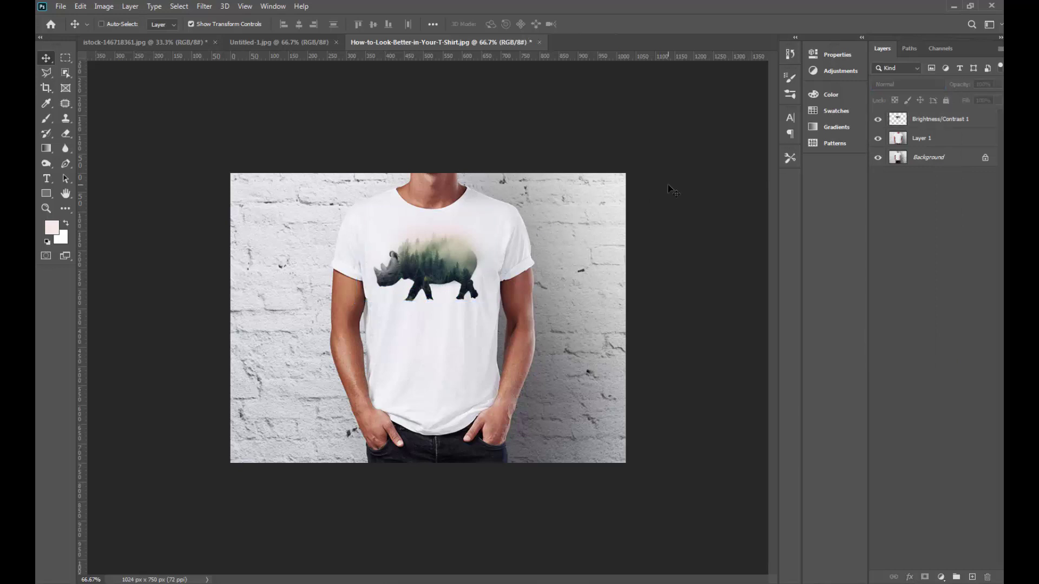
key("ctrl+plus")
key("ctrl+plus")
Return to the istock rhino double-exposure document and select pale pink Layer 2
key("ctrl+minus")
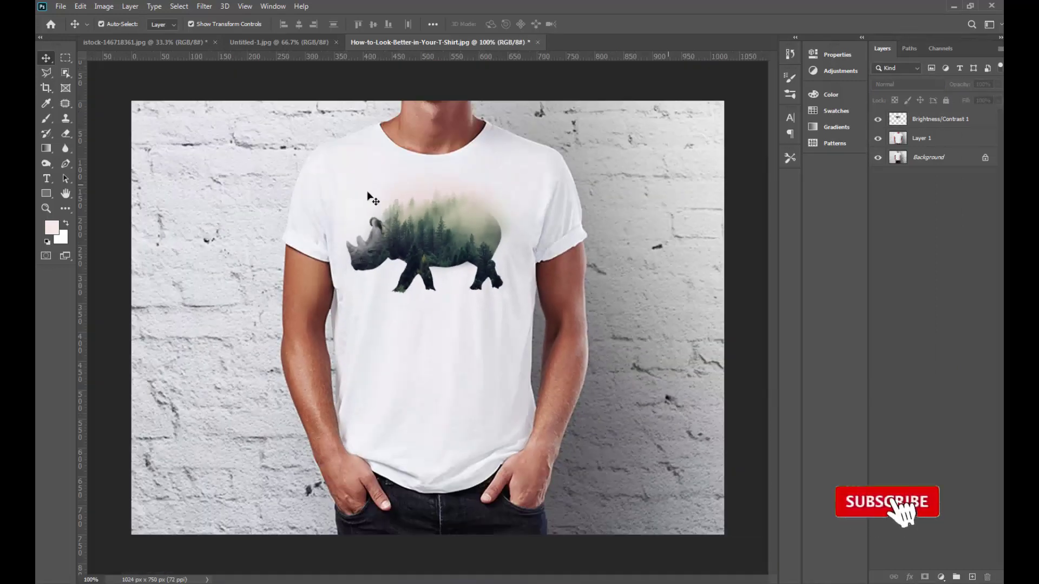
left_click(285, 42)
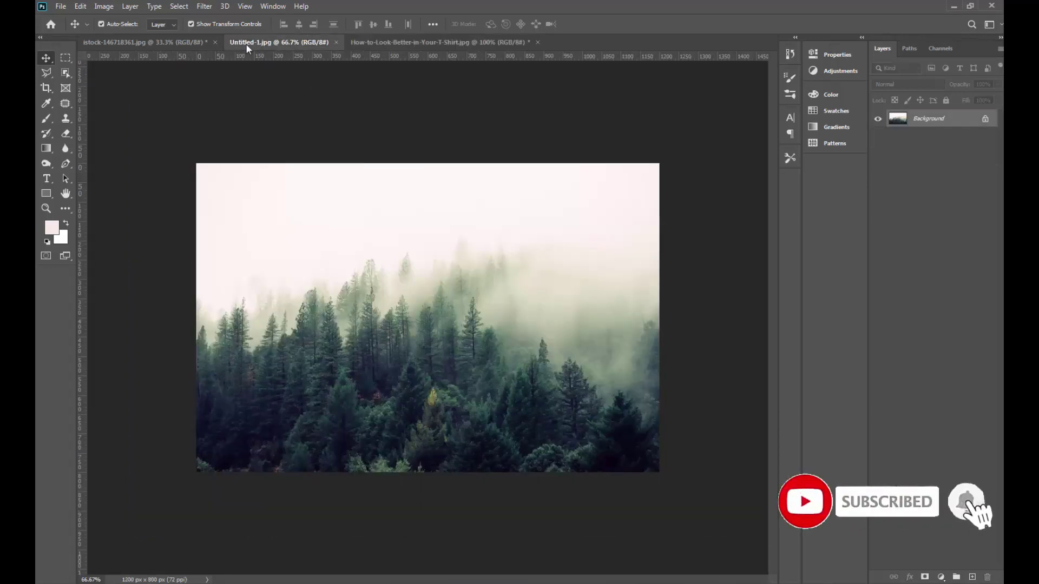
left_click(176, 42)
left_click(676, 283)
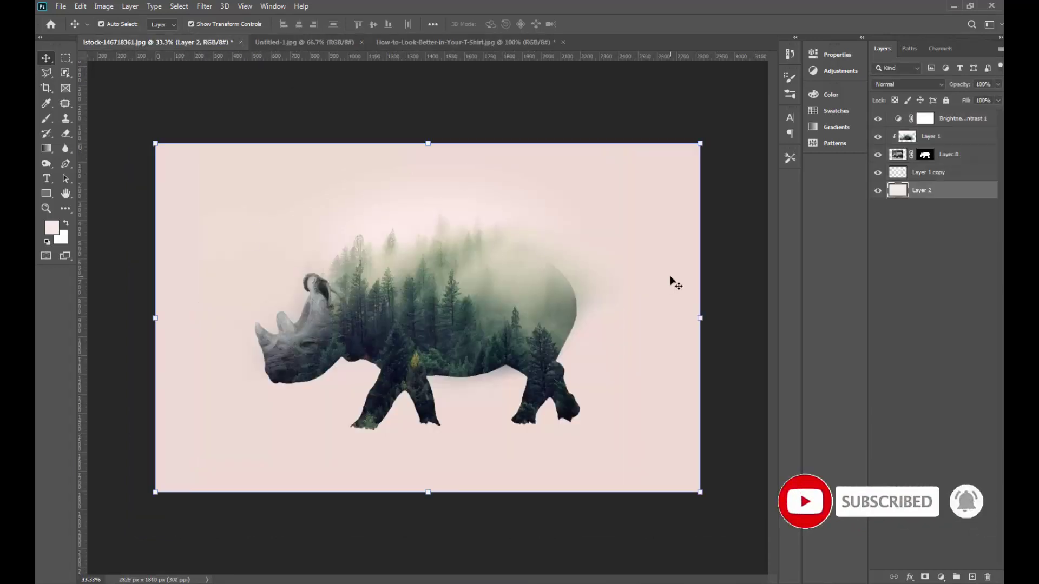